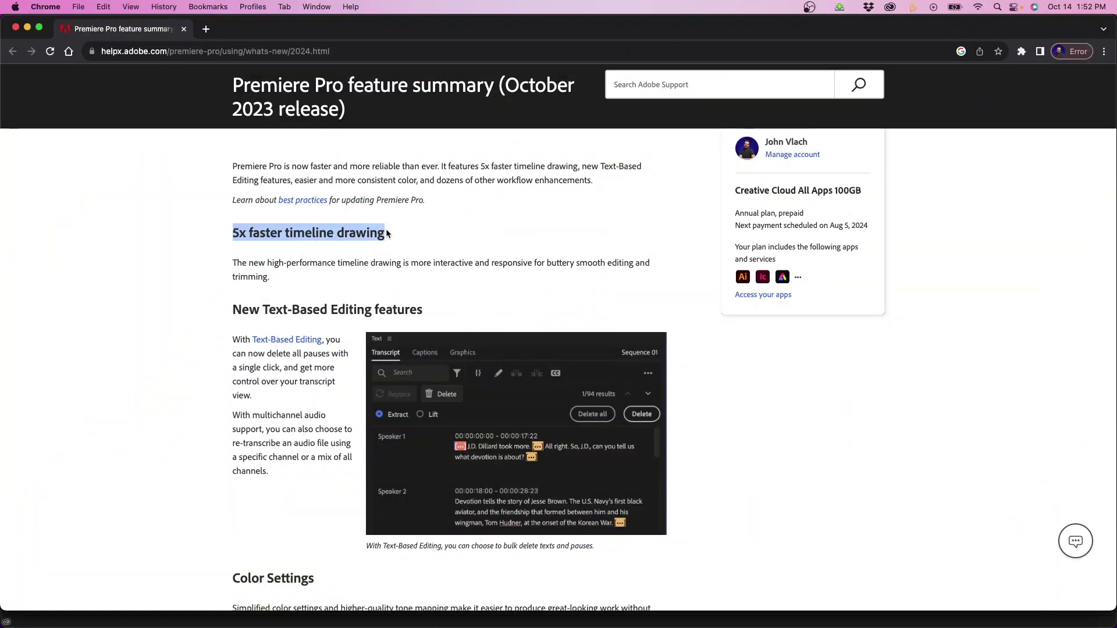
Clear the highlight on the 5x faster timeline drawing heading in the feature summary.
left_click(468, 248)
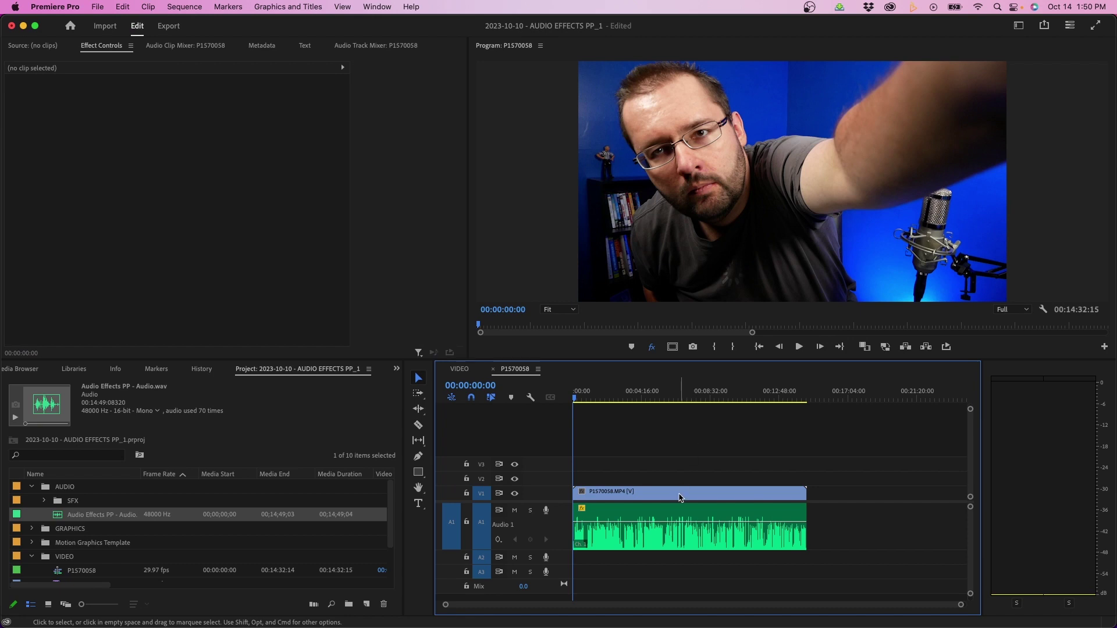
Select the P1570058 clip on the timeline and switch to the Audio workspace.
left_click(680, 498)
left_click(1019, 26)
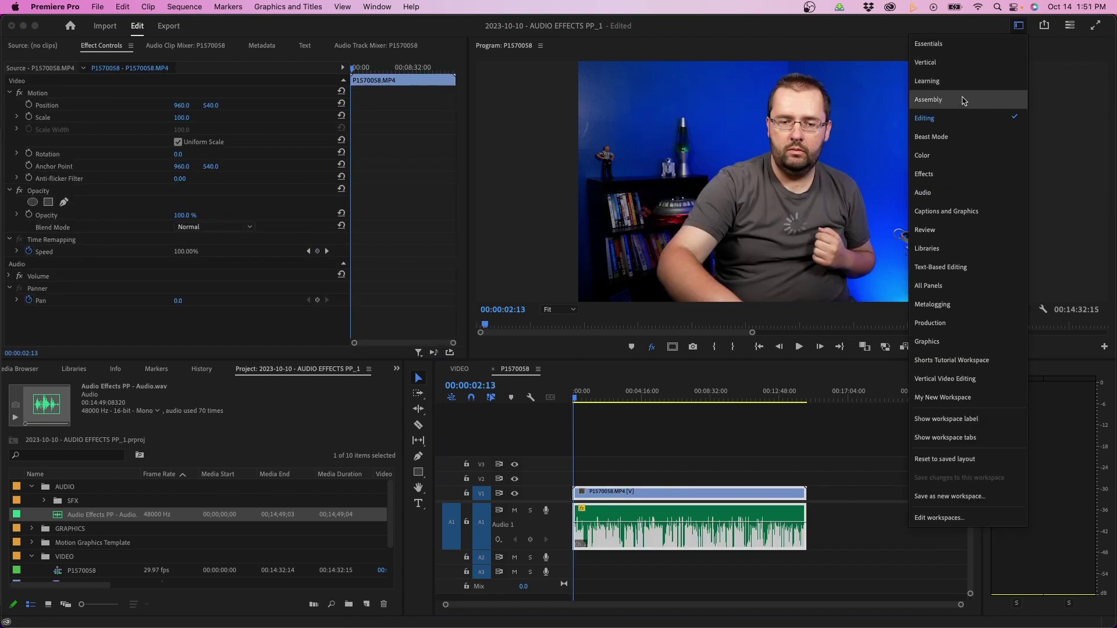
left_click(957, 194)
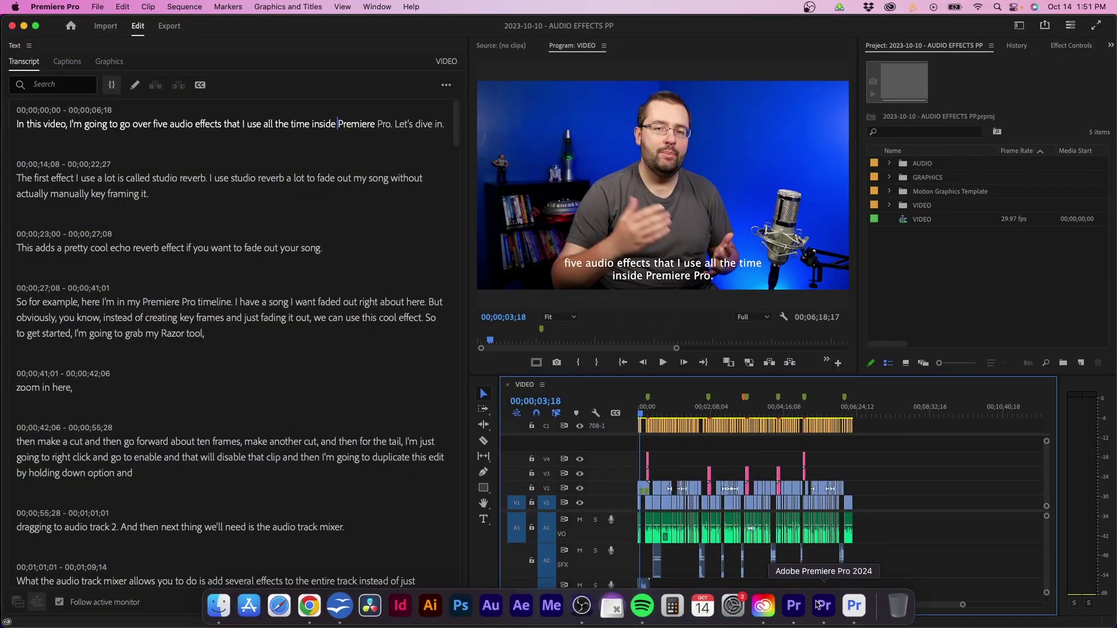
Back in Premiere Pro, filter the transcript to Pause and open its search settings.
left_click(822, 605)
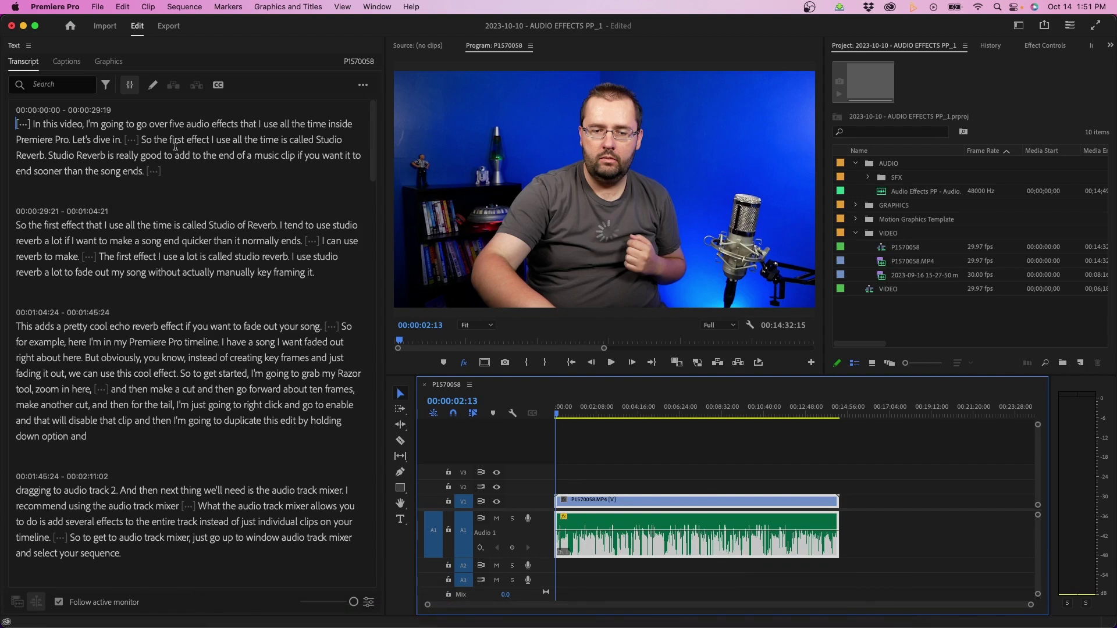
left_click(106, 86)
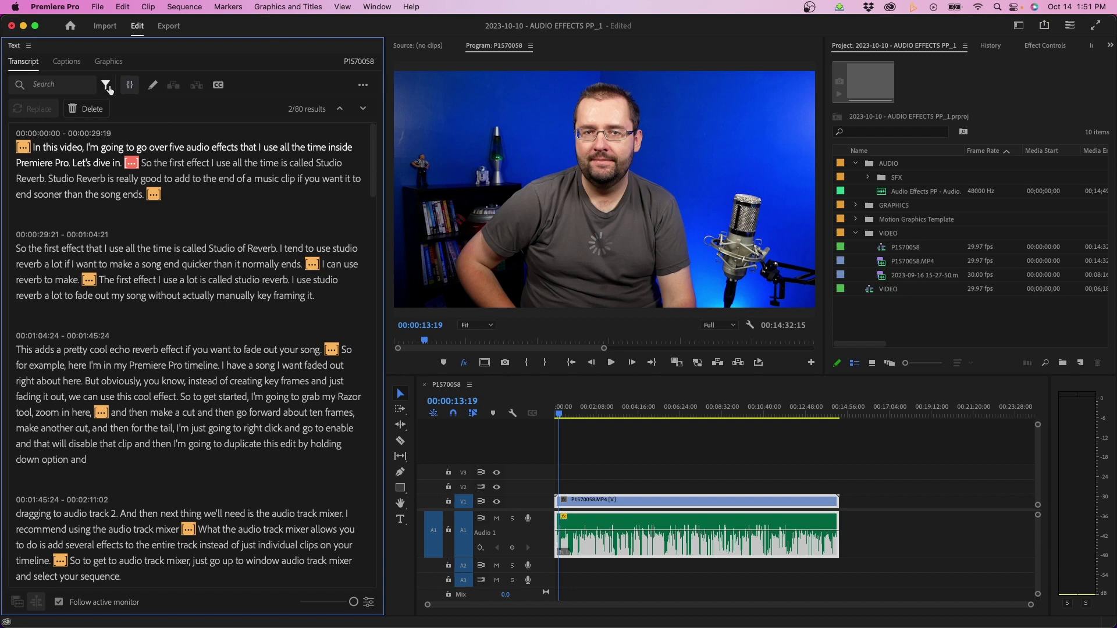
left_click(121, 149)
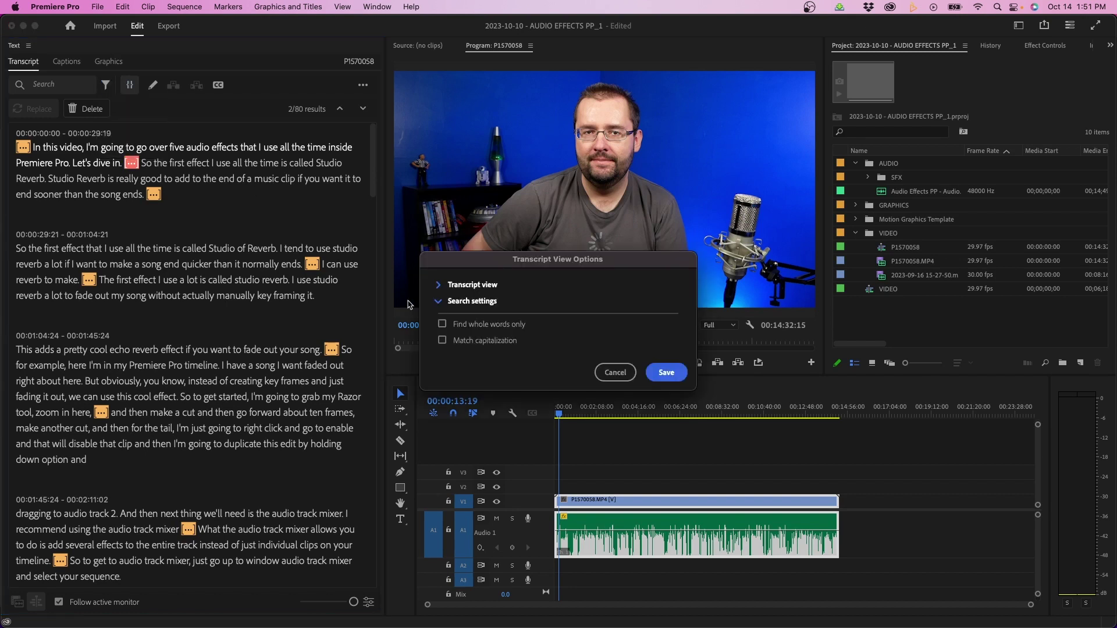
Set the Transcript view minimum pause length to 0.75 seconds and save the options.
left_click(440, 285)
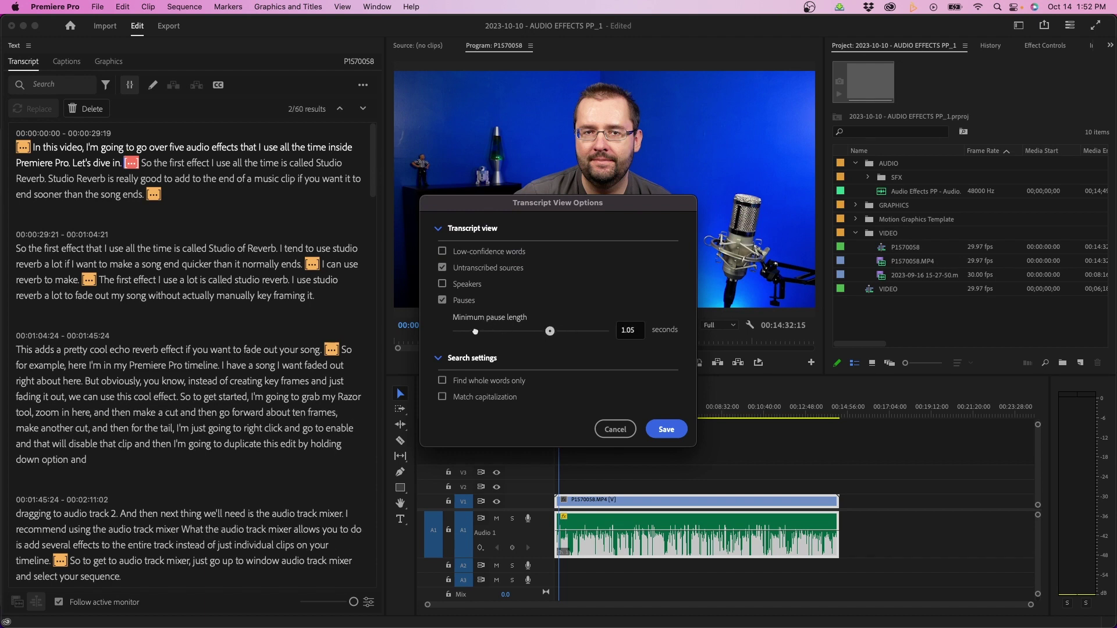
left_click(476, 332)
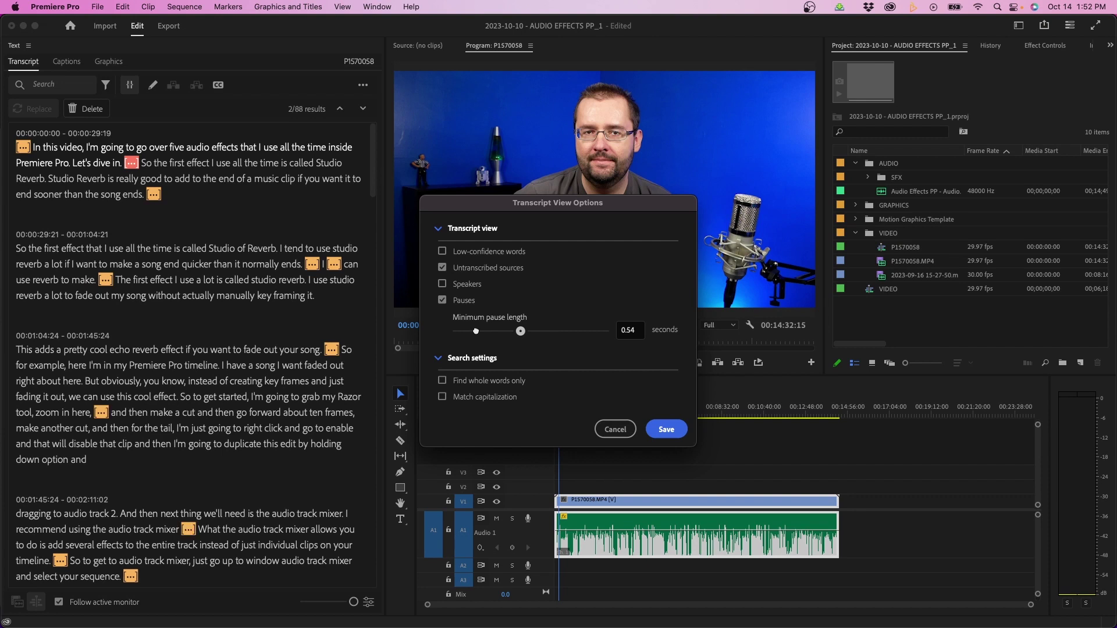
left_click(459, 332)
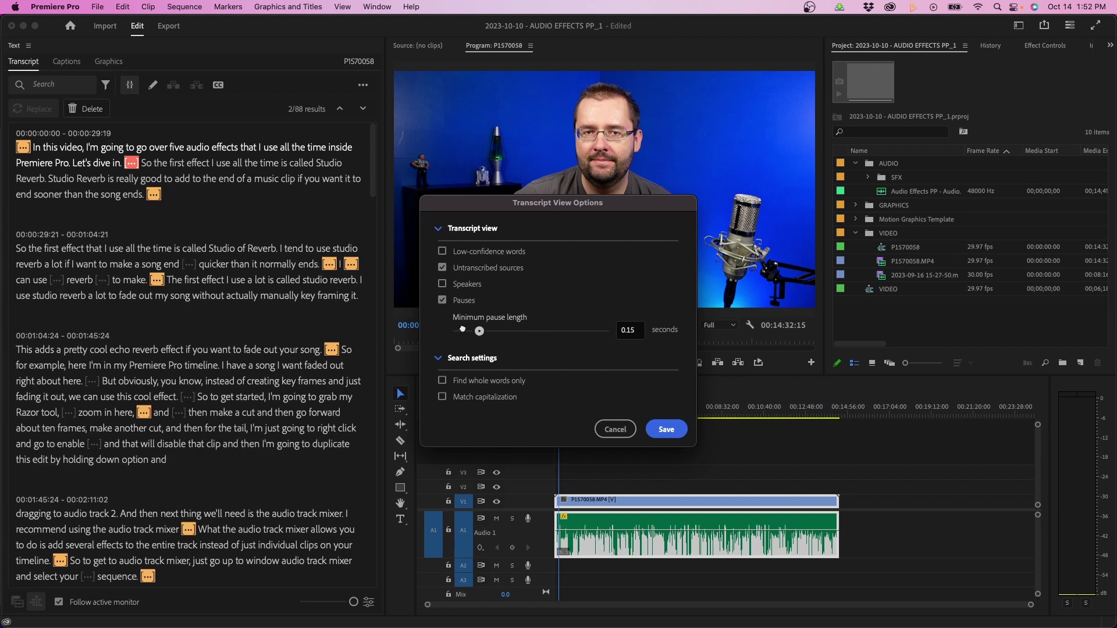
left_click(463, 330)
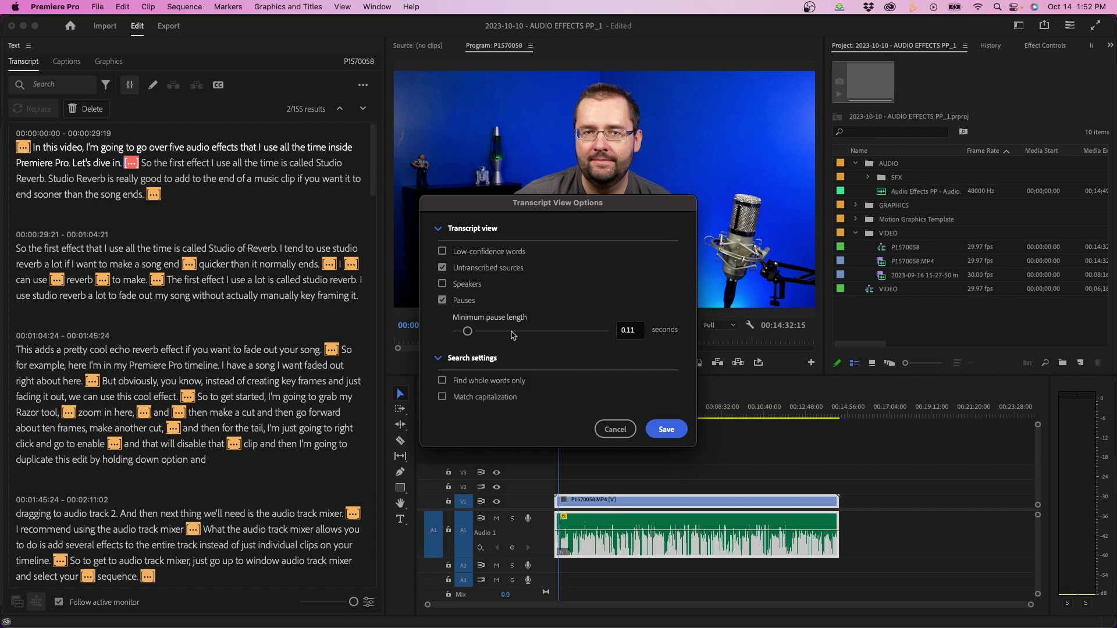
left_click(533, 331)
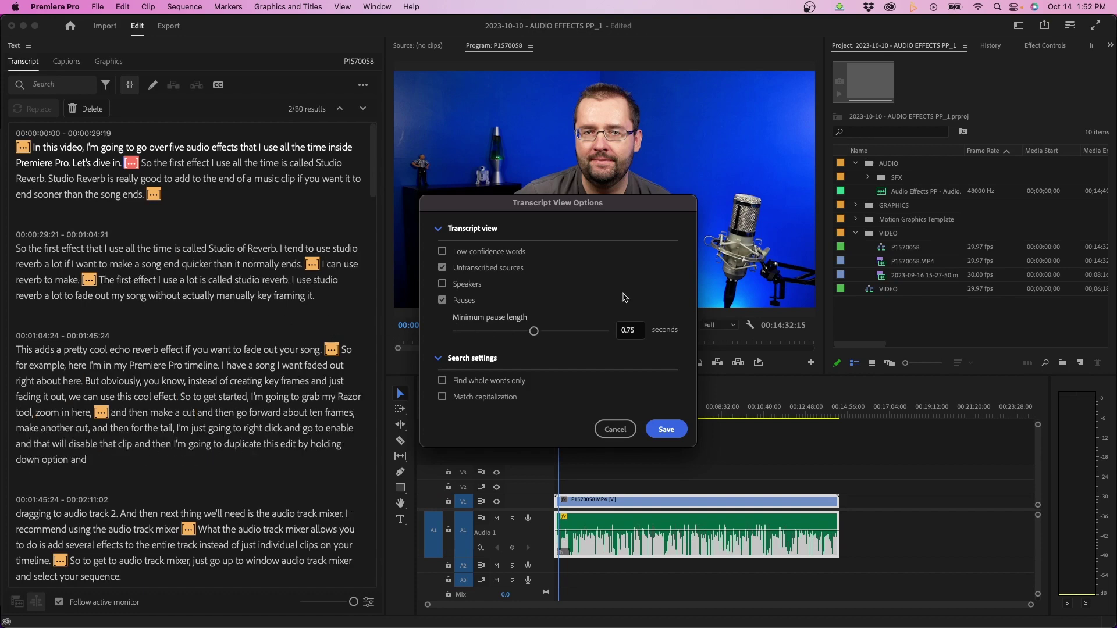
left_click(665, 430)
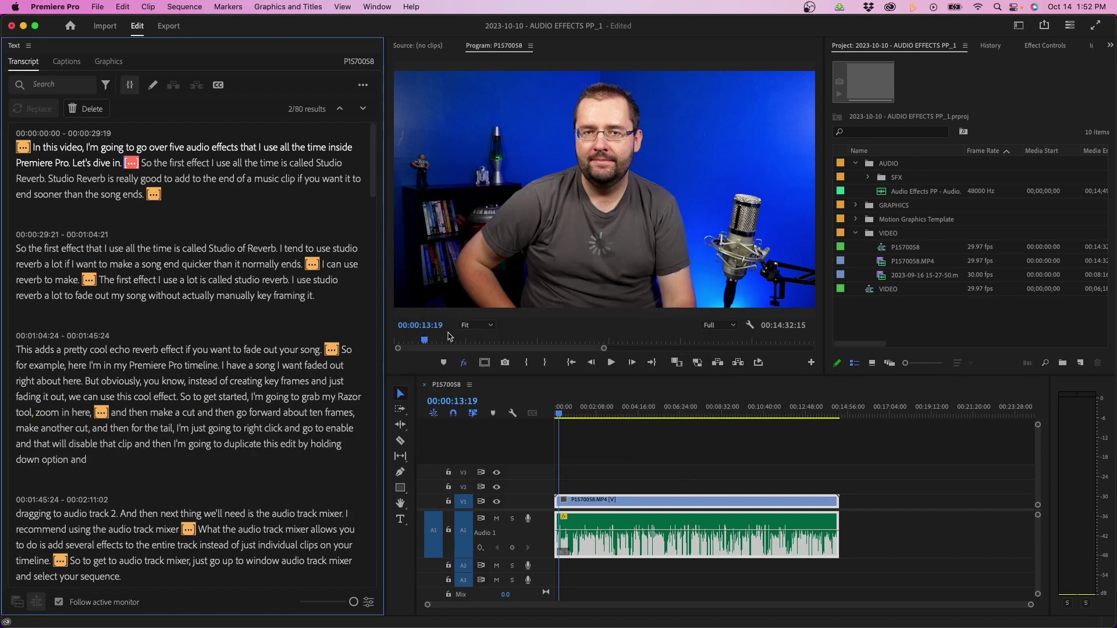
Extract all 80 detected pauses from the sequence with Delete all.
left_click(91, 109)
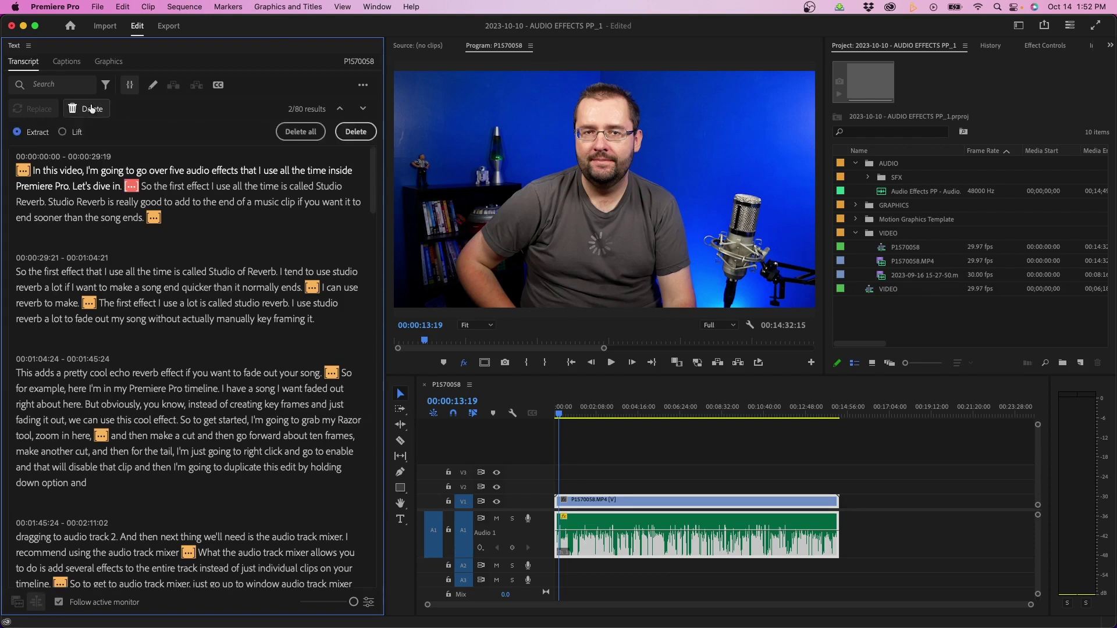
left_click(302, 133)
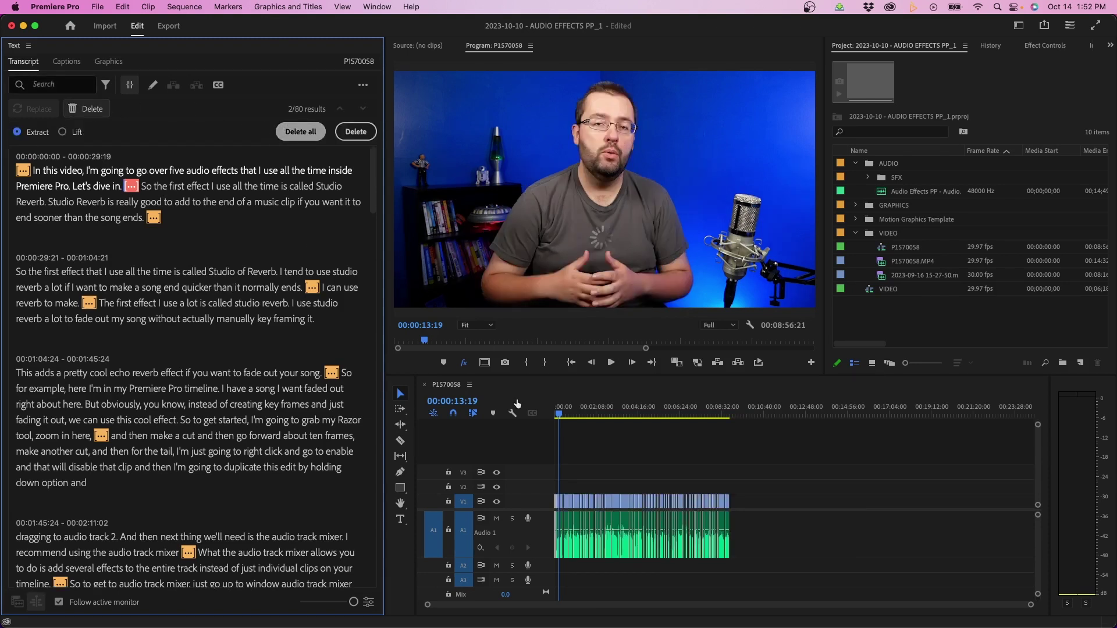
left_click(591, 469)
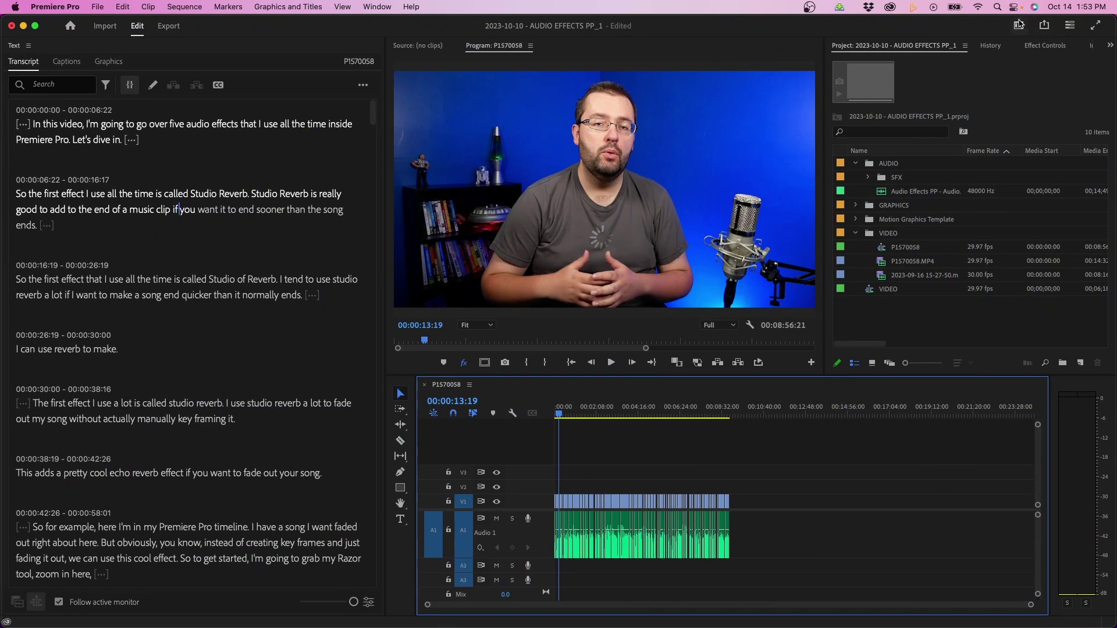
Switch to the Color workspace and show the Lumetri Color Settings tab.
left_click(1019, 24)
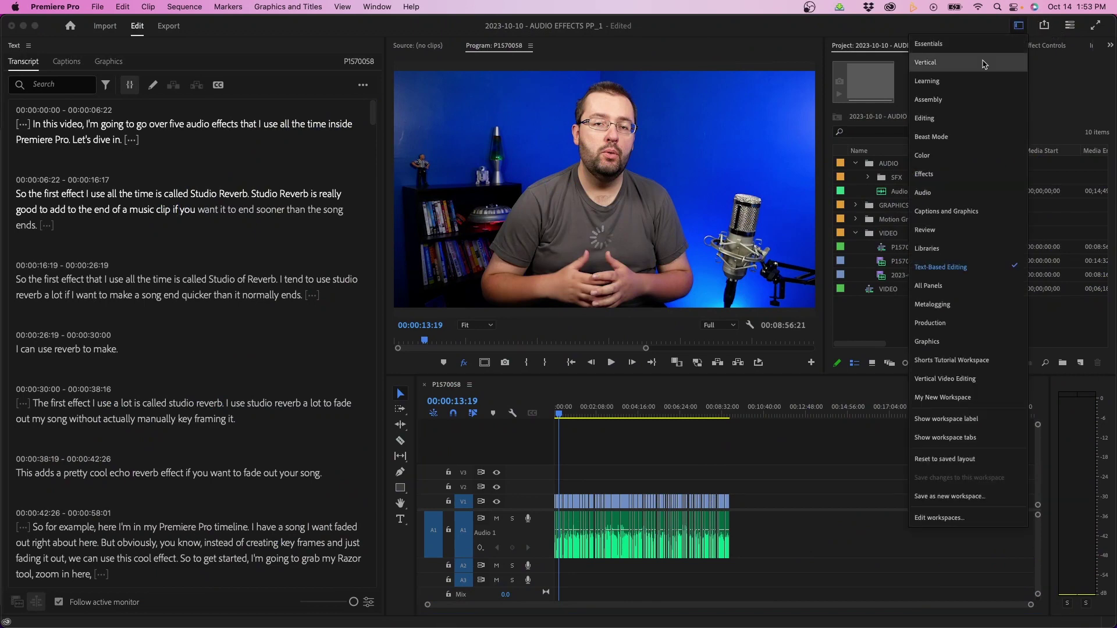
left_click(954, 156)
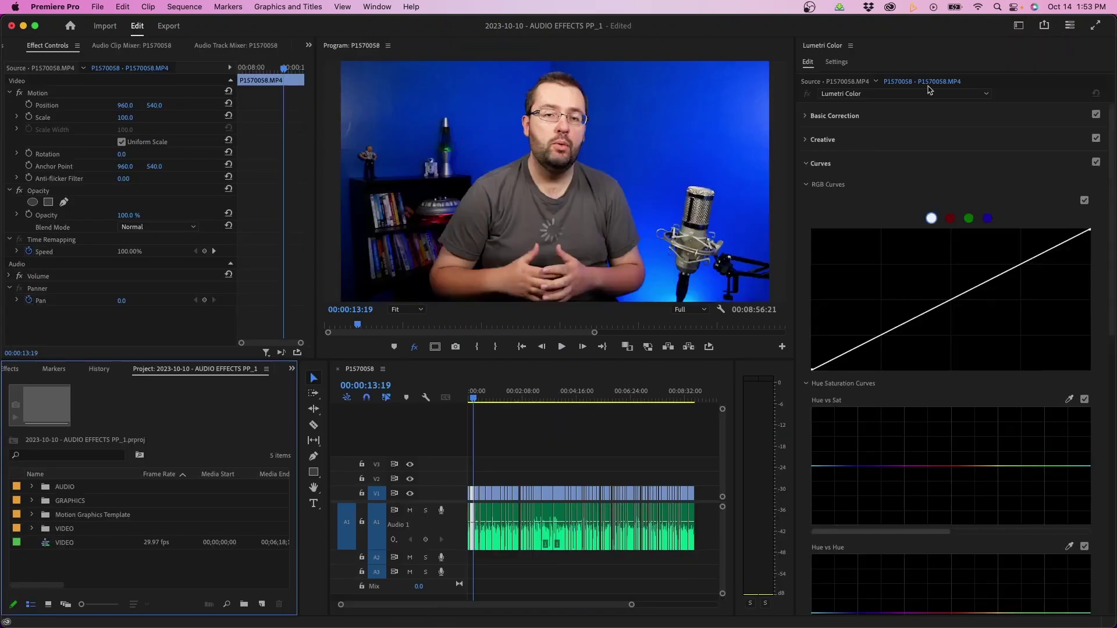
left_click(838, 62)
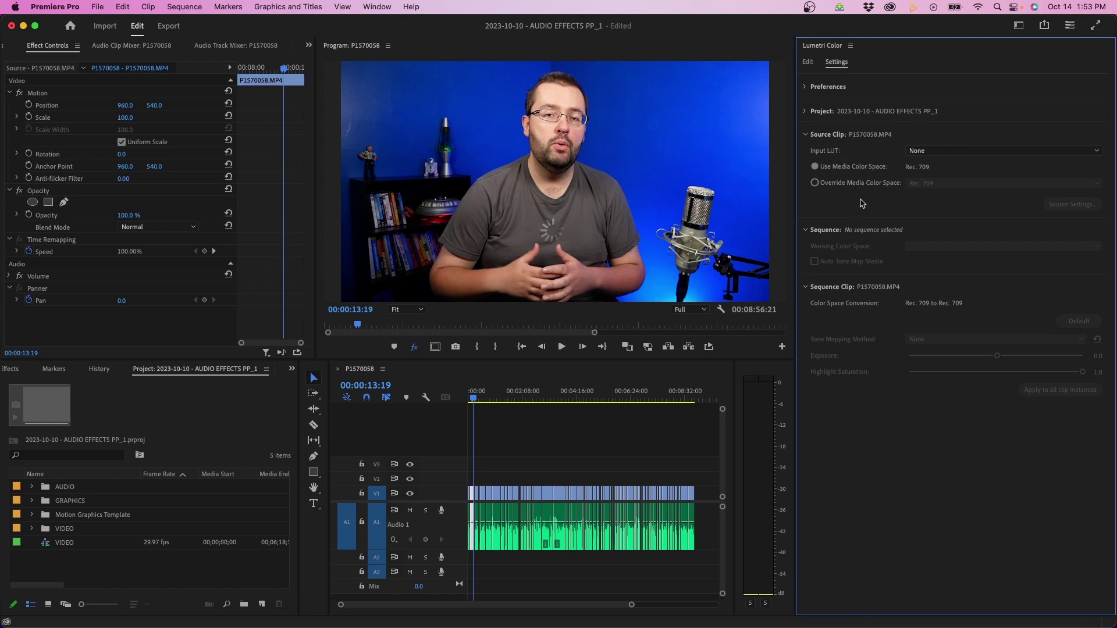
left_click(31, 529)
right_click(81, 557)
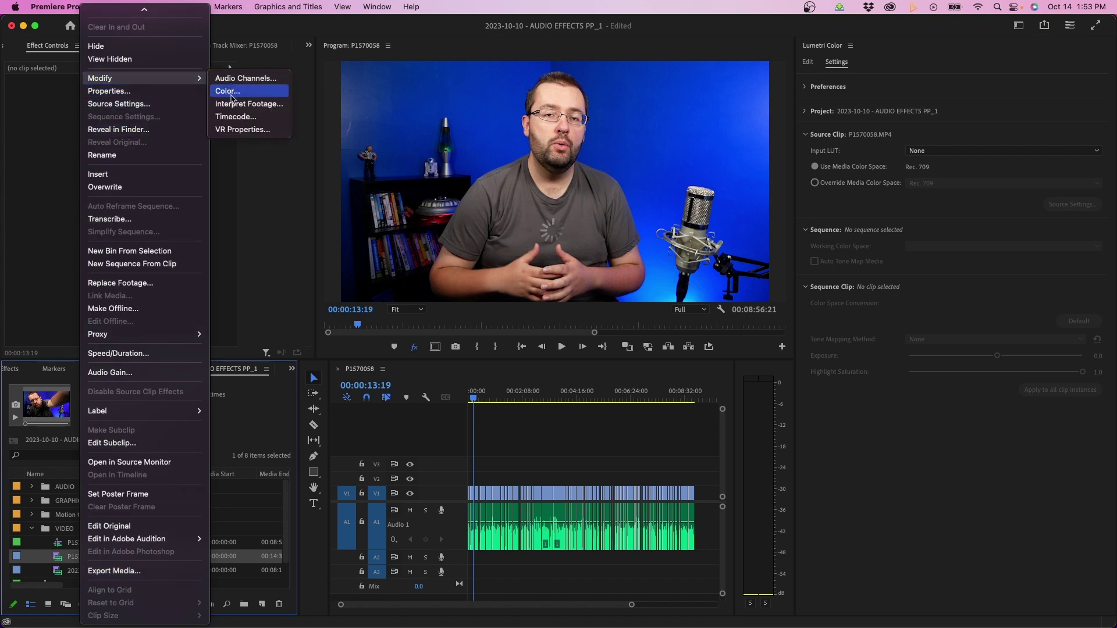
left_click(235, 104)
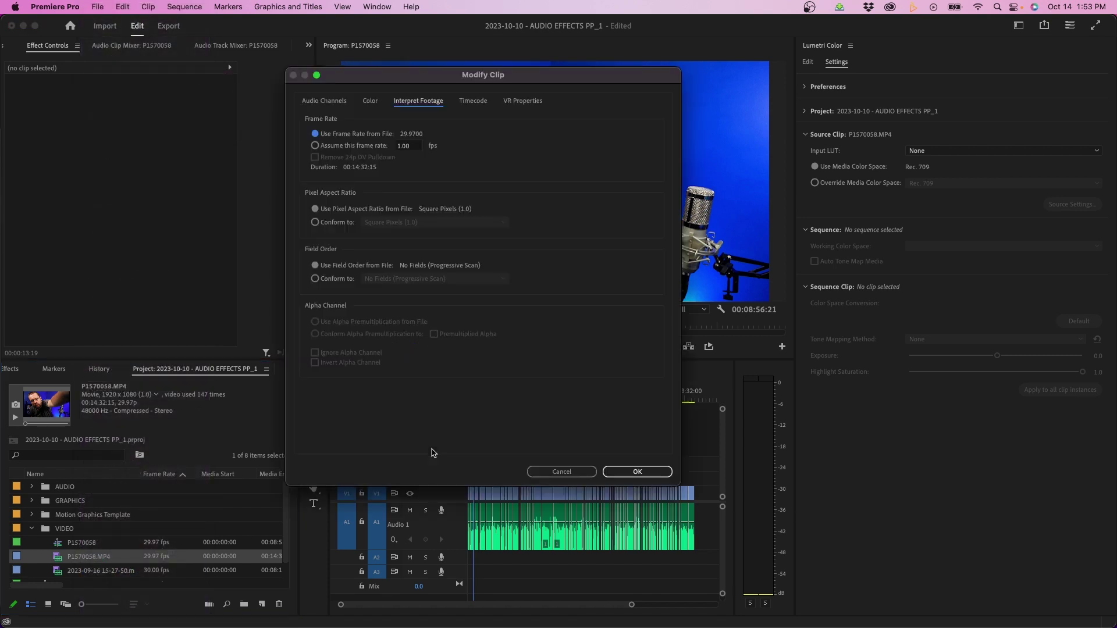
left_click(373, 102)
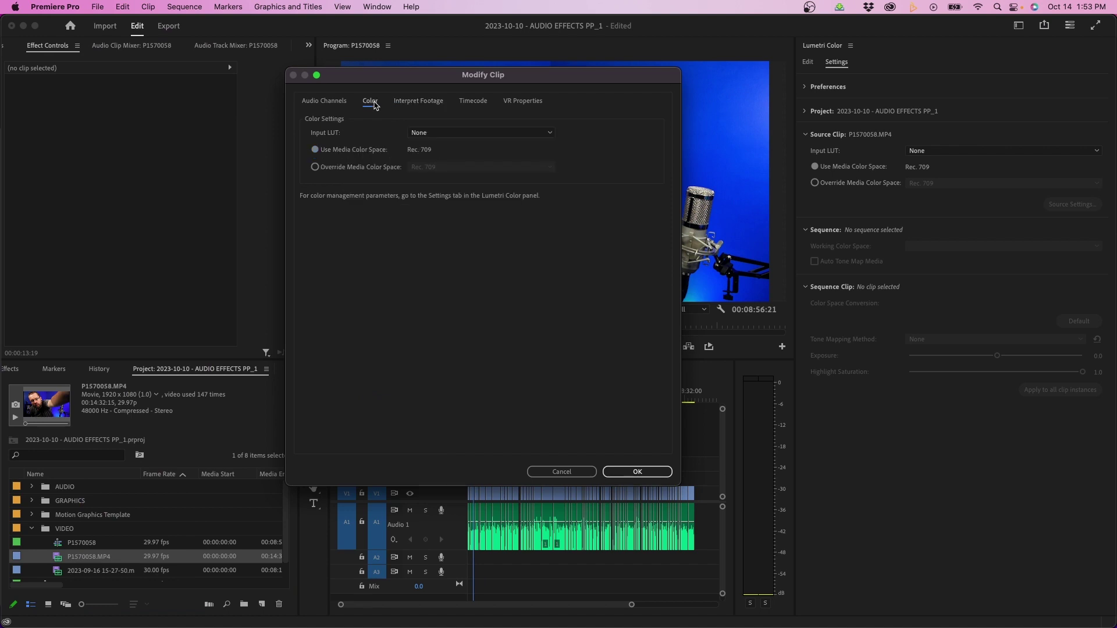
left_click(432, 133)
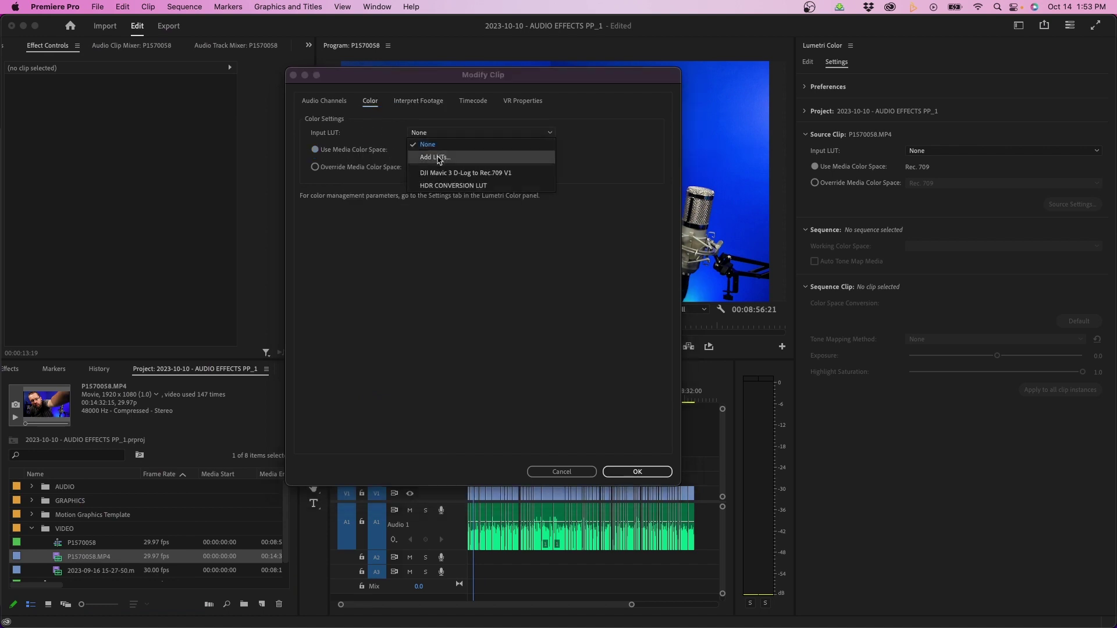
key("Escape")
key("Escape")
left_click(184, 7)
left_click(215, 20)
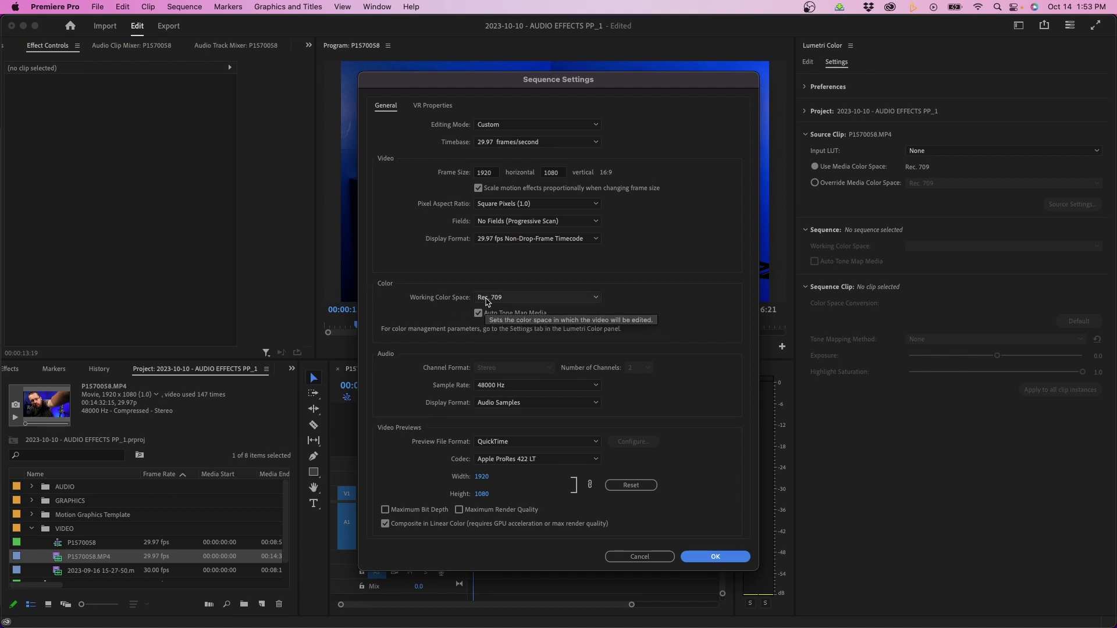
left_click(487, 298)
key("Escape")
key("Escape")
Expand Lumetri's Project colour settings and review the 2.4 (Broadcast) viewer gamma choices.
left_click(844, 64)
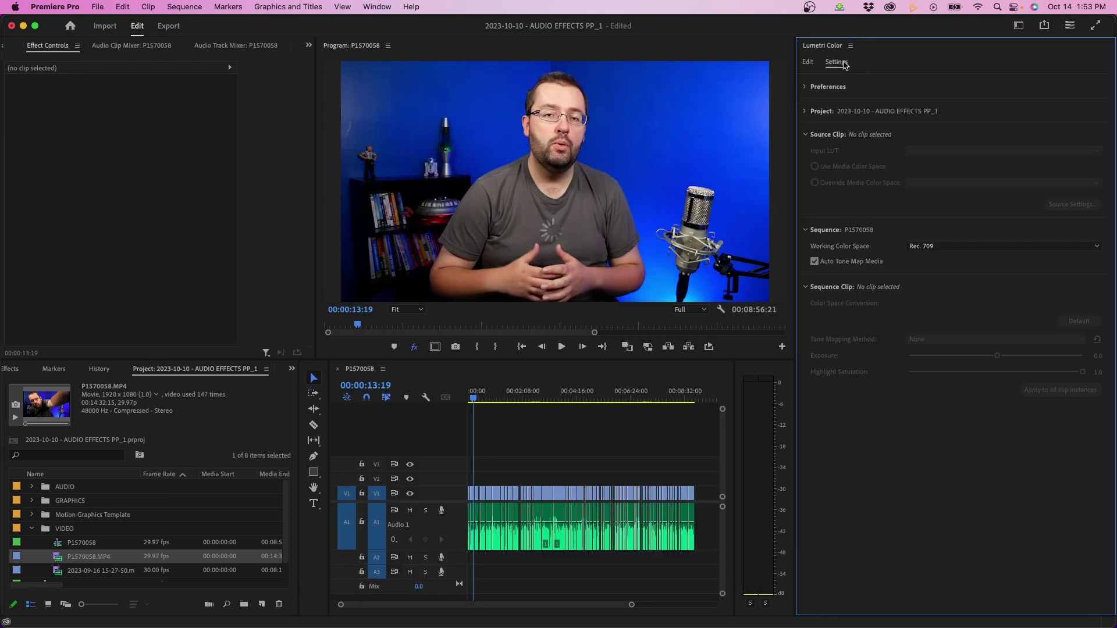
left_click(911, 112)
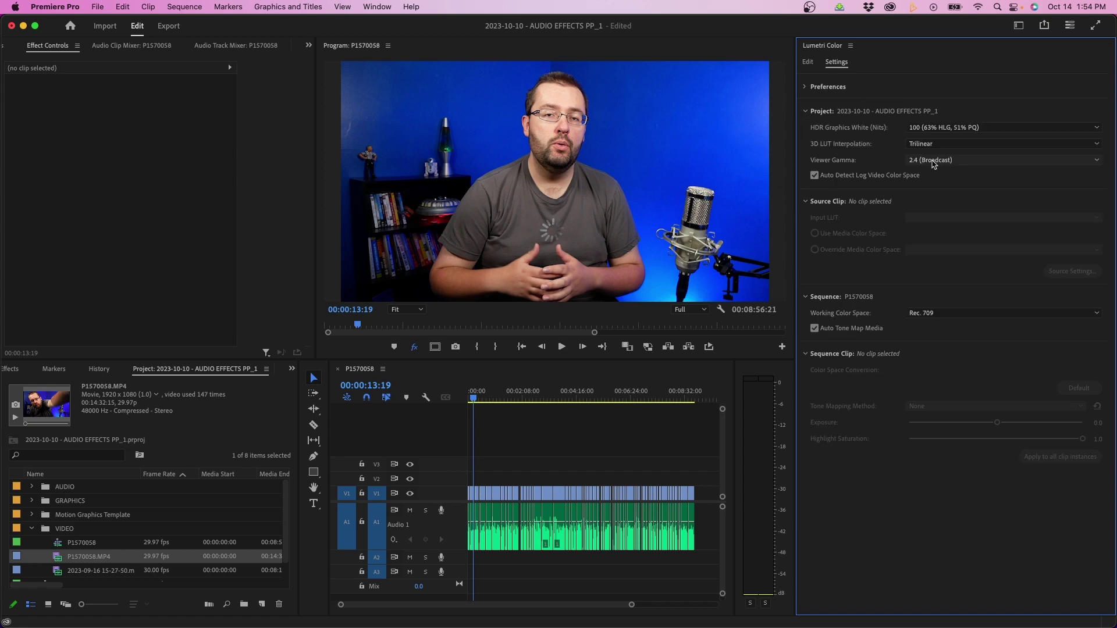
left_click(932, 161)
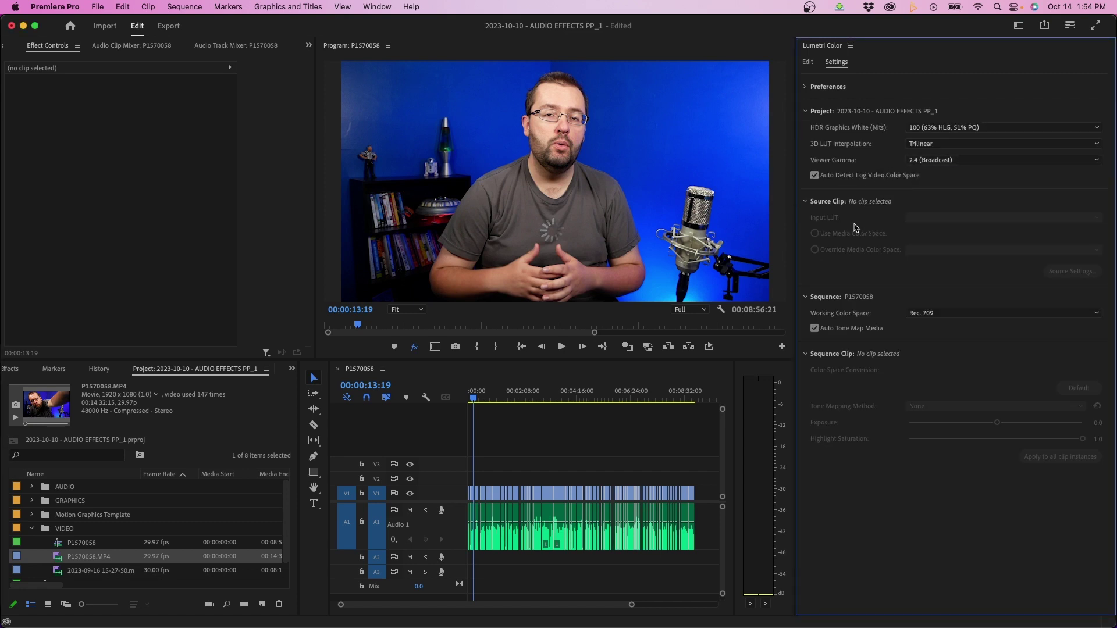
For the P1570058.MP4 clip, keep Input LUT at None and review Override Media Color Space options.
left_click(476, 497)
left_click(934, 219)
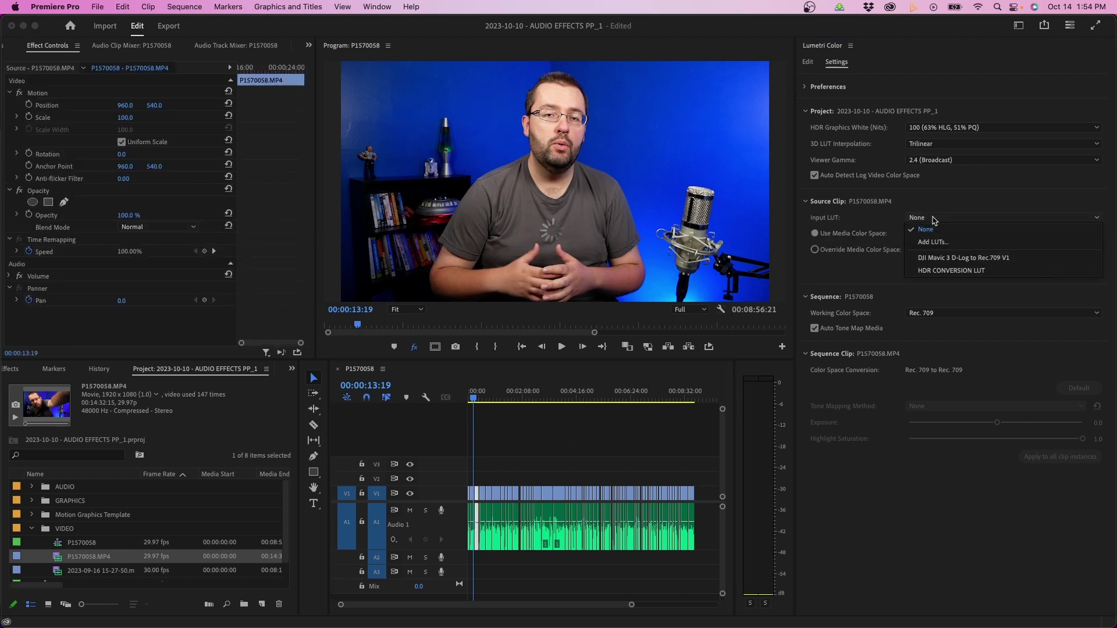
left_click(863, 267)
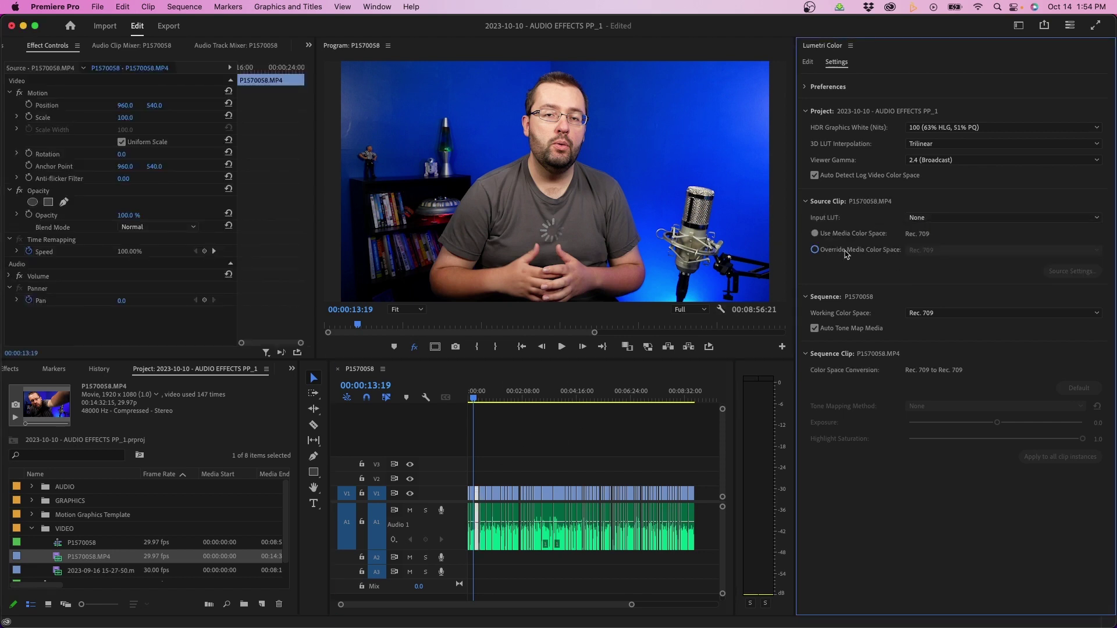
left_click(845, 255)
left_click(928, 250)
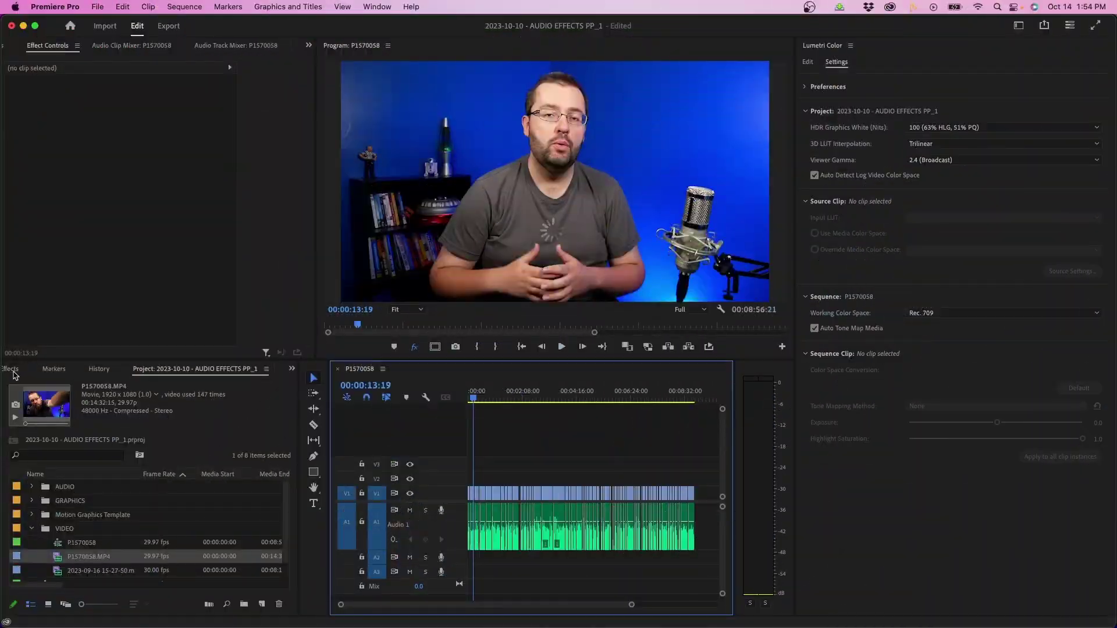
left_click(14, 371)
left_click(54, 370)
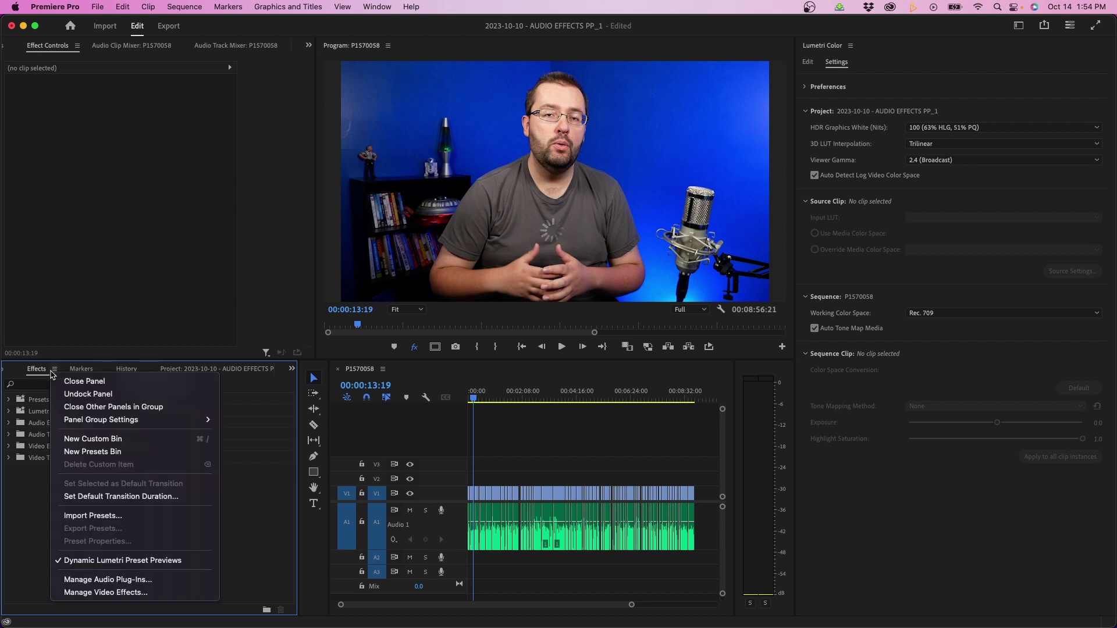
left_click(111, 594)
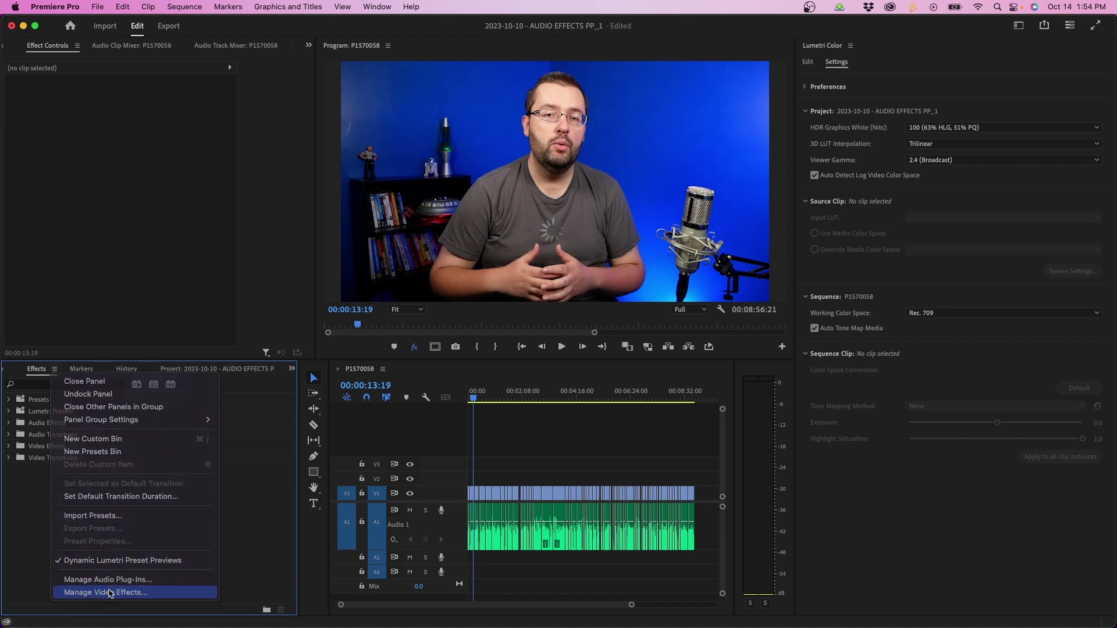
scroll(416, 303, "down", 12)
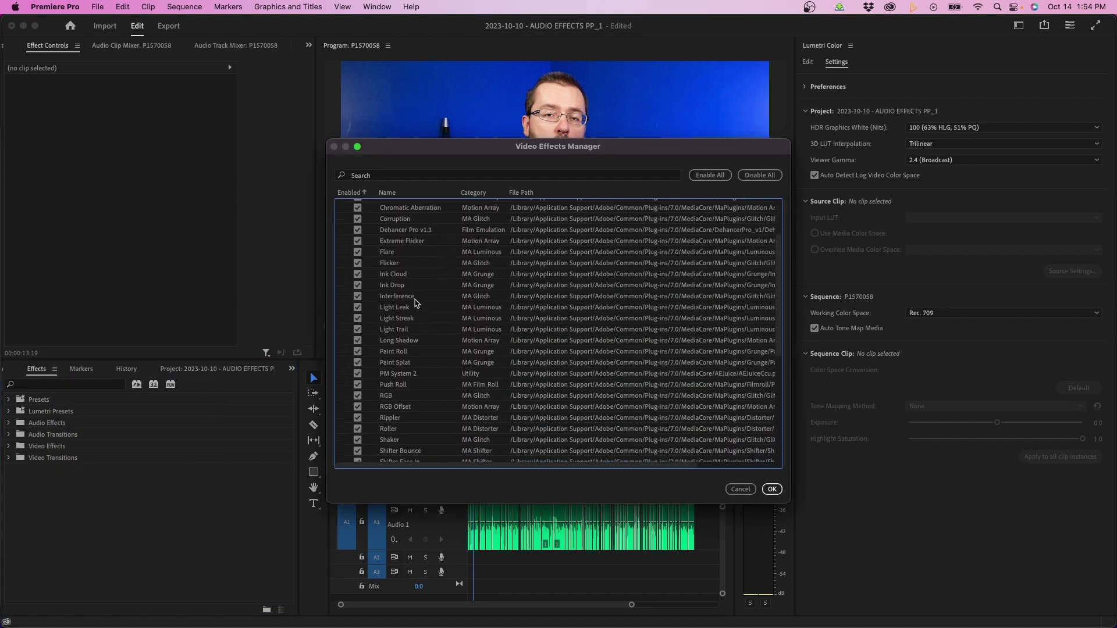
scroll(416, 302, "down", 3)
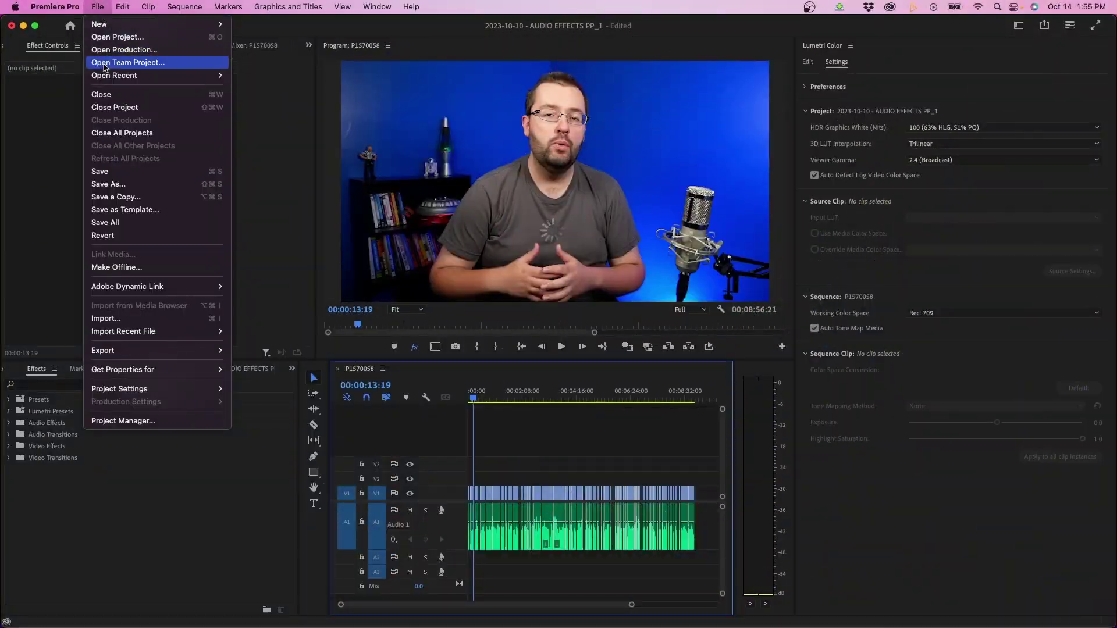
Save the current project as a template named 'EDITING TUTORIALS'.
left_click(155, 216)
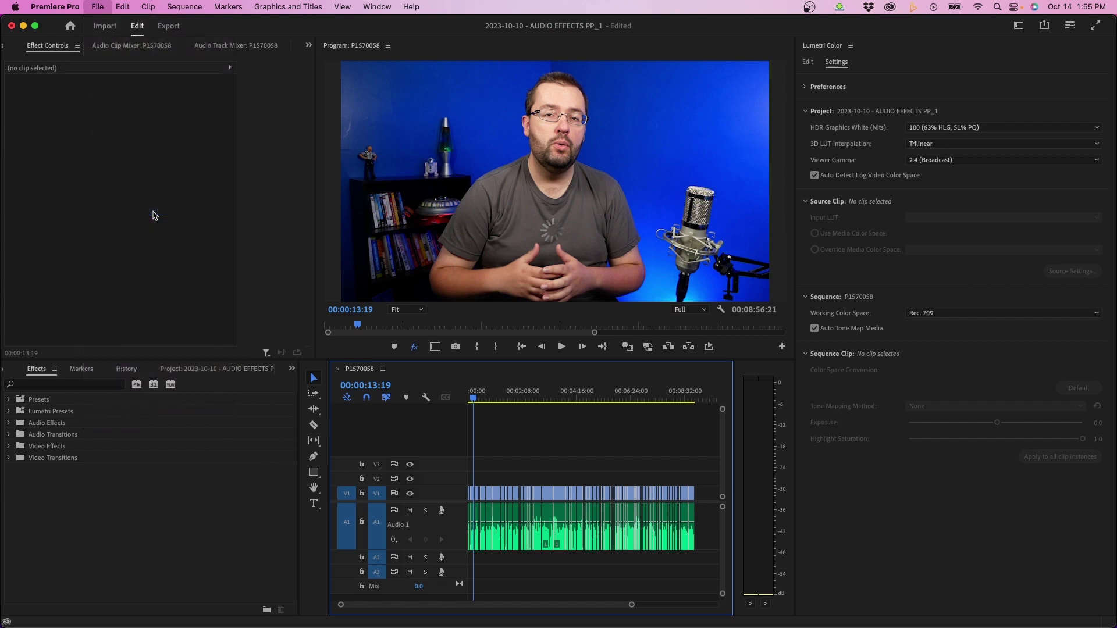
type("EDITING TUTORIALS")
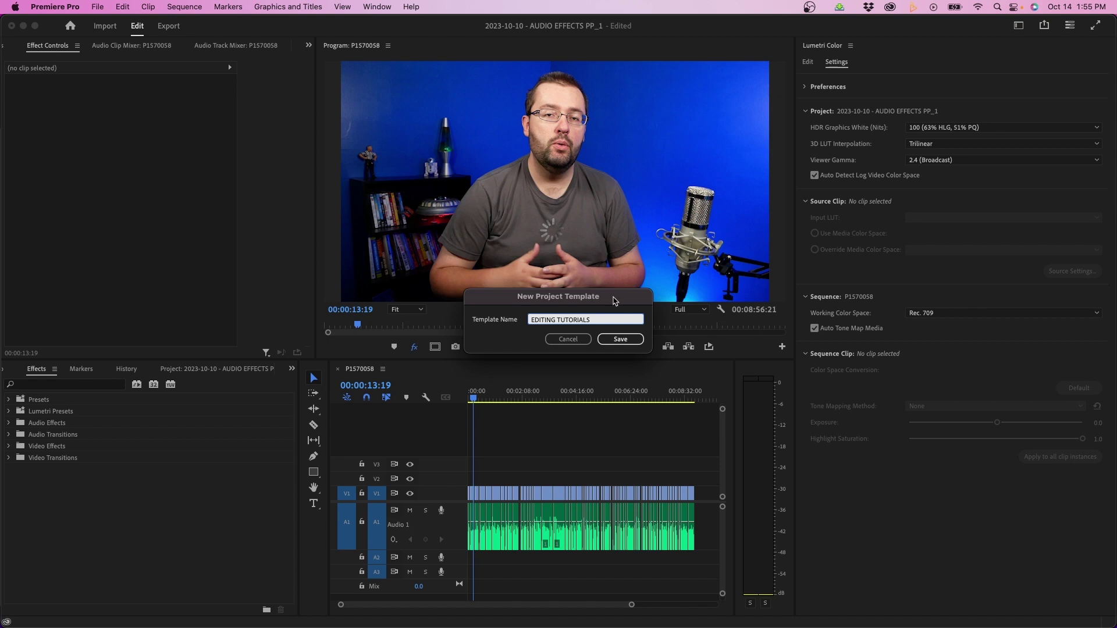
left_click(621, 339)
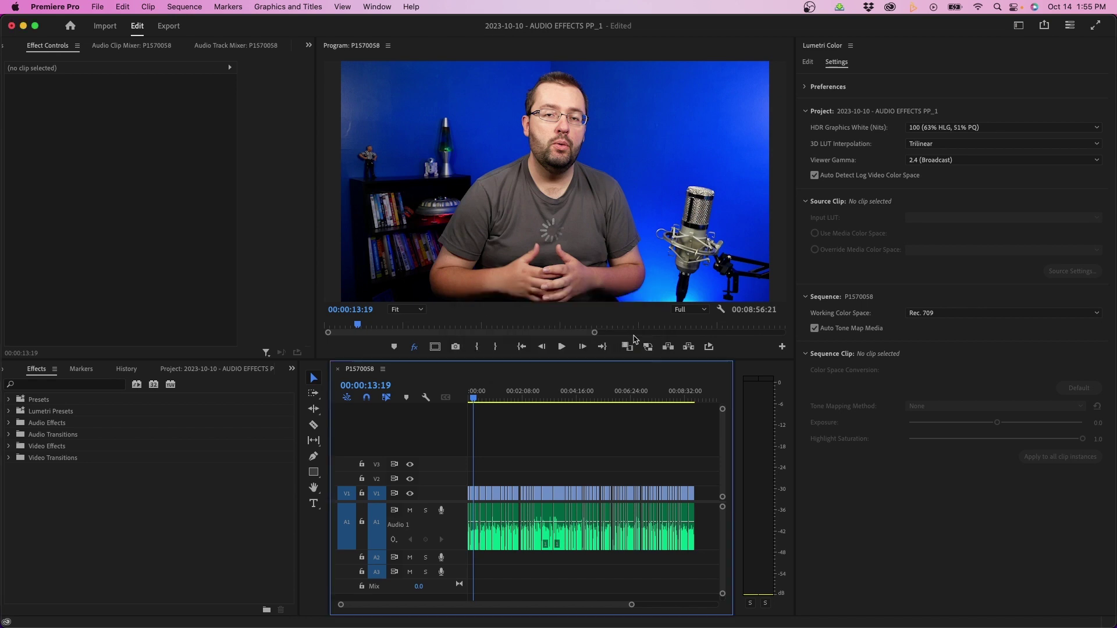
Start a new project using the EDITING TUTORIALS project template.
left_click(97, 6)
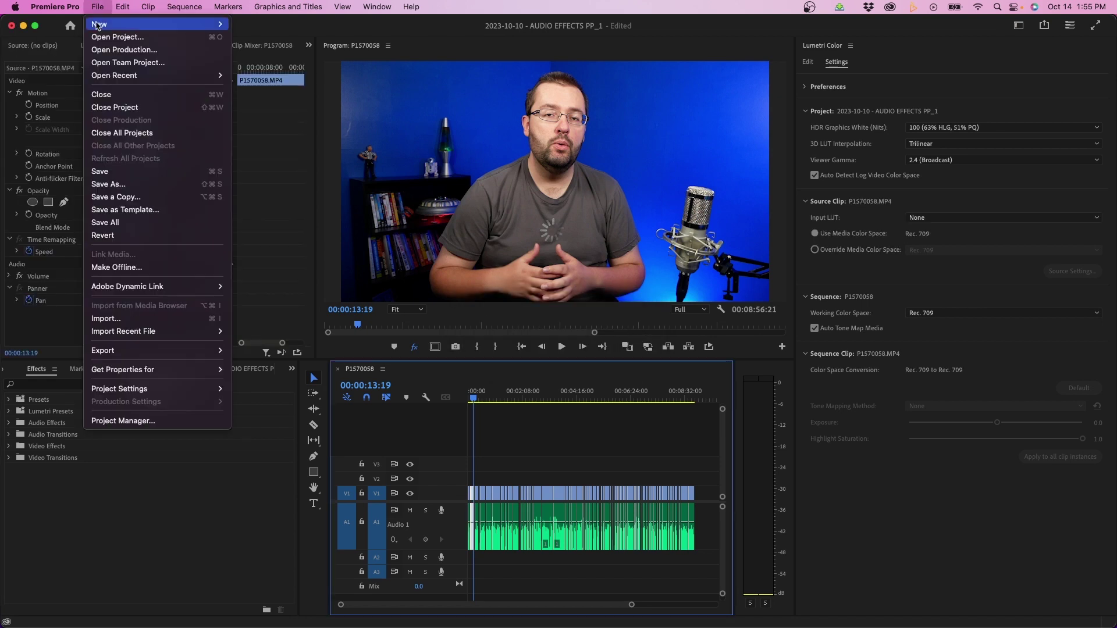
mouse_move(175, 24)
left_click(271, 30)
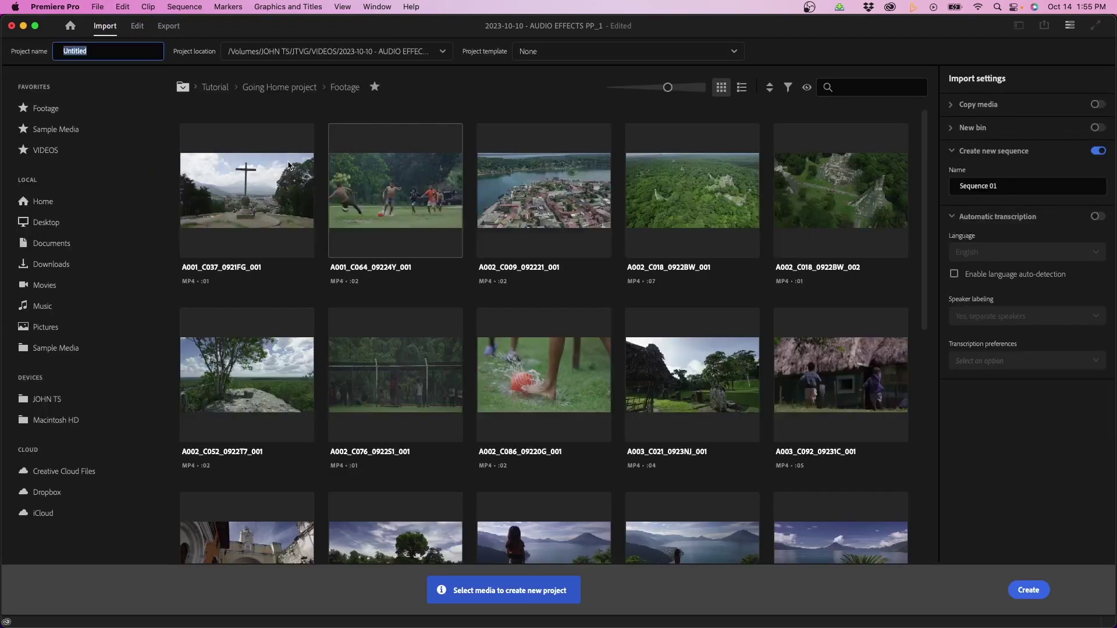
left_click(541, 57)
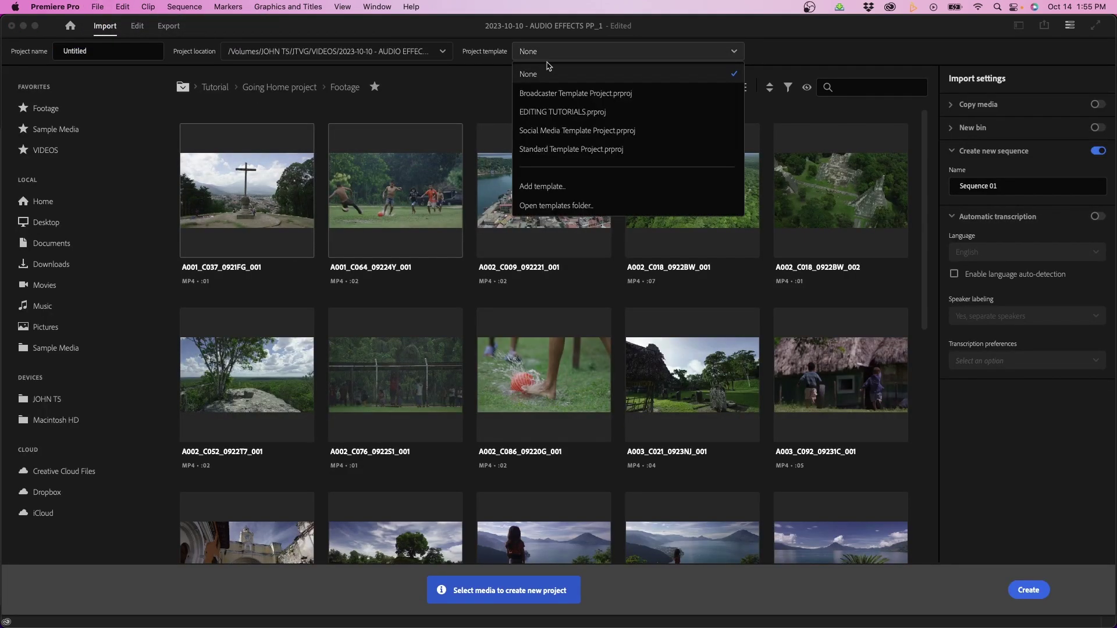
left_click(628, 112)
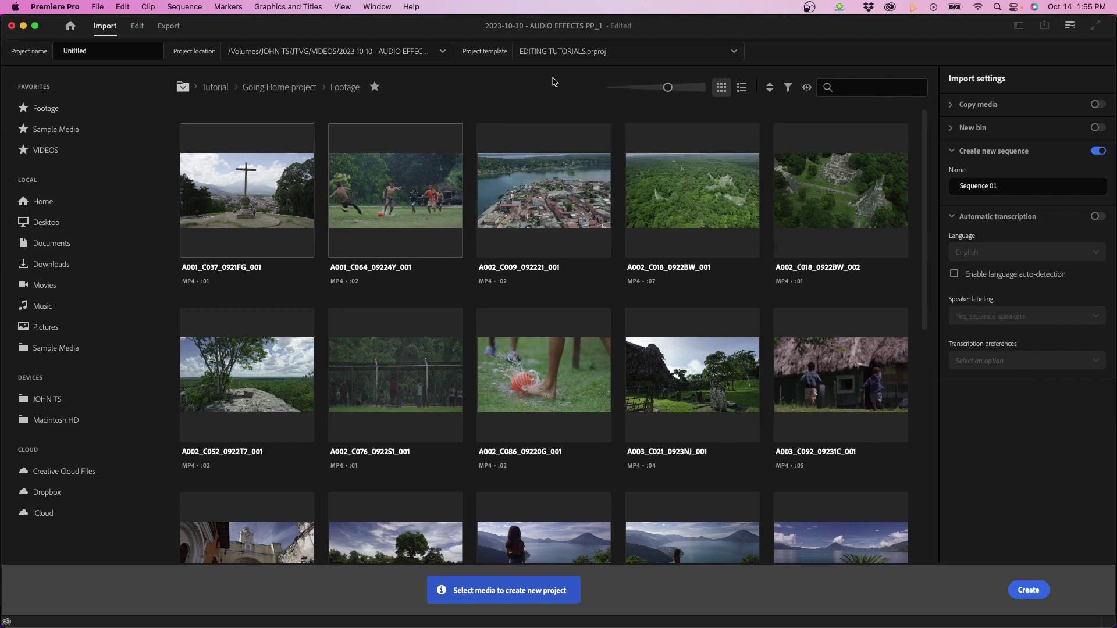
Reveal the templates folder and point out the EDITING TUTORIALS.prproj file.
left_click(555, 52)
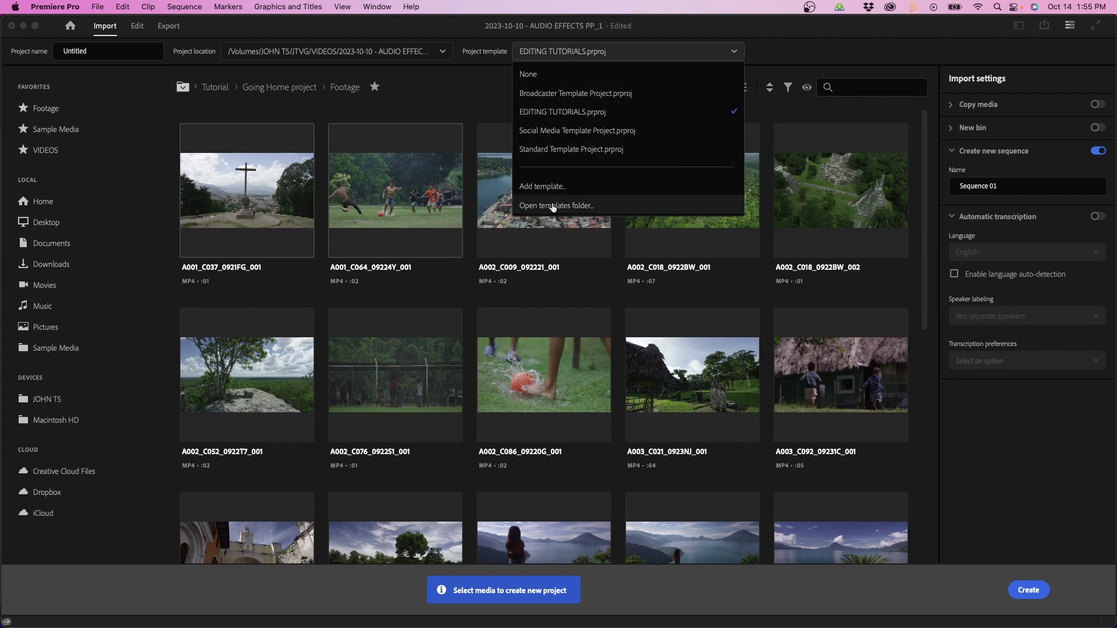
left_click(553, 207)
left_click(595, 223)
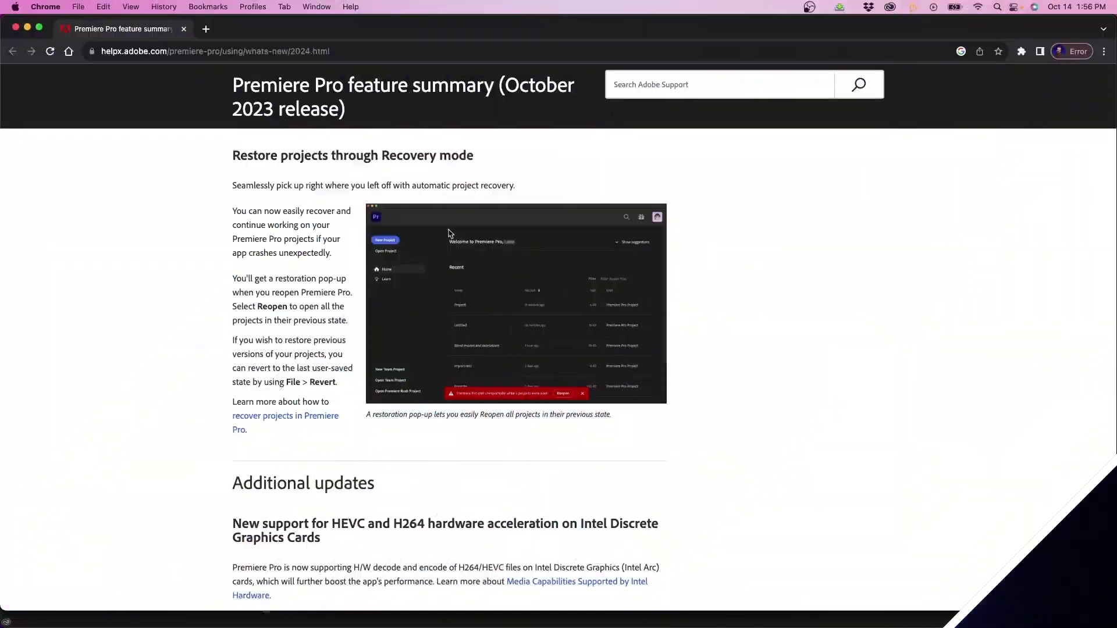
Highlight the Recovery mode heading, then scroll down and highlight the Additional updates heading.
left_click_drag(233, 156, 418, 166)
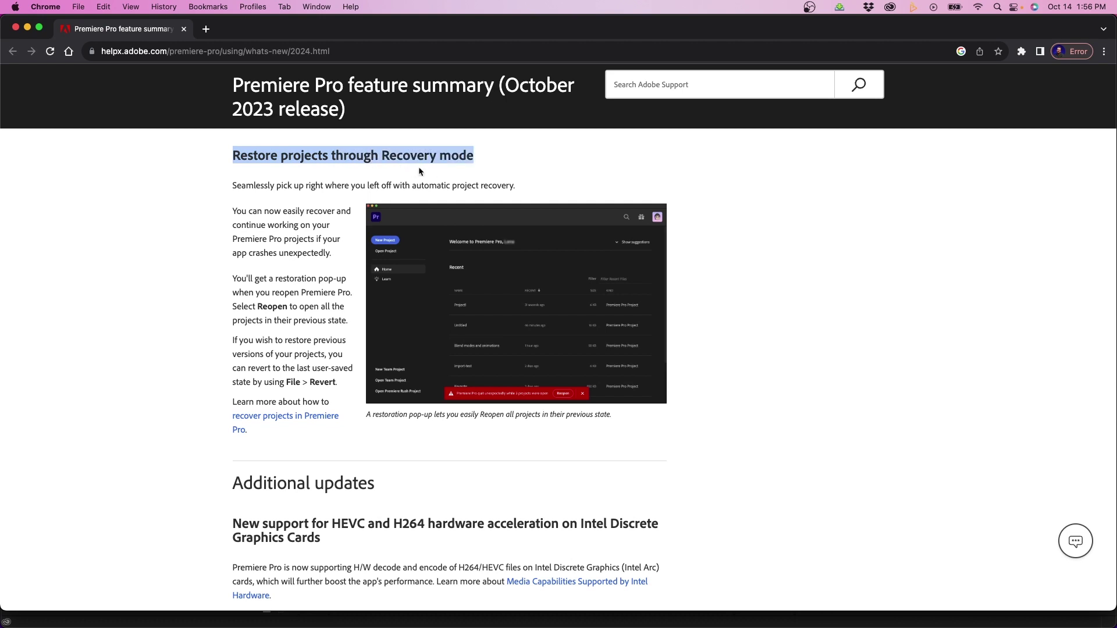
scroll(524, 408, "up", 5)
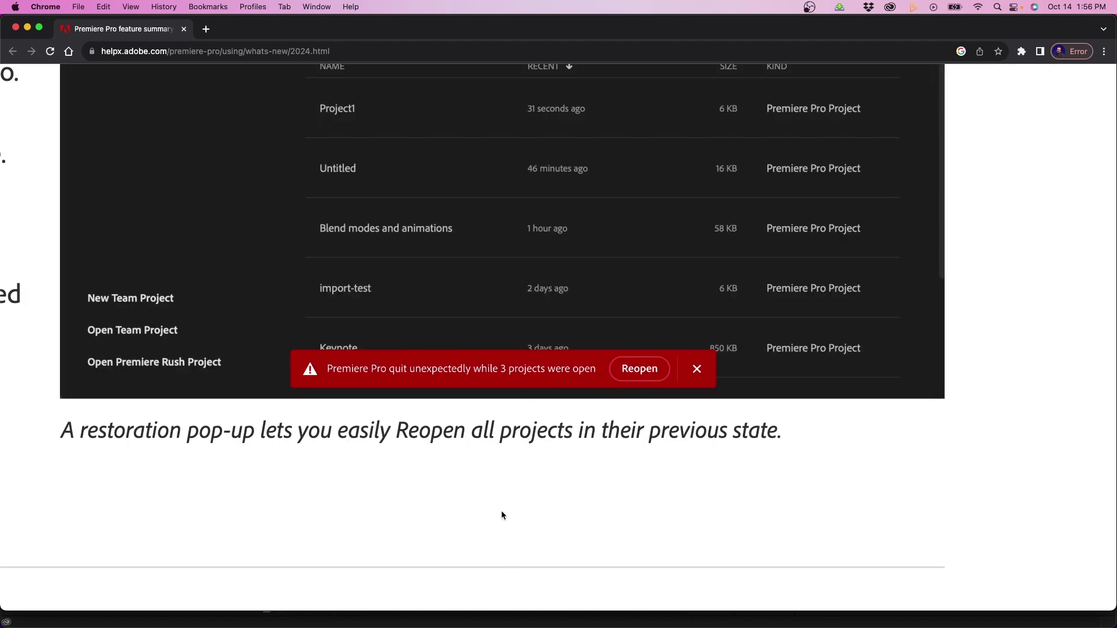
scroll(501, 515, "down", 5)
scroll(725, 372, "down", 10)
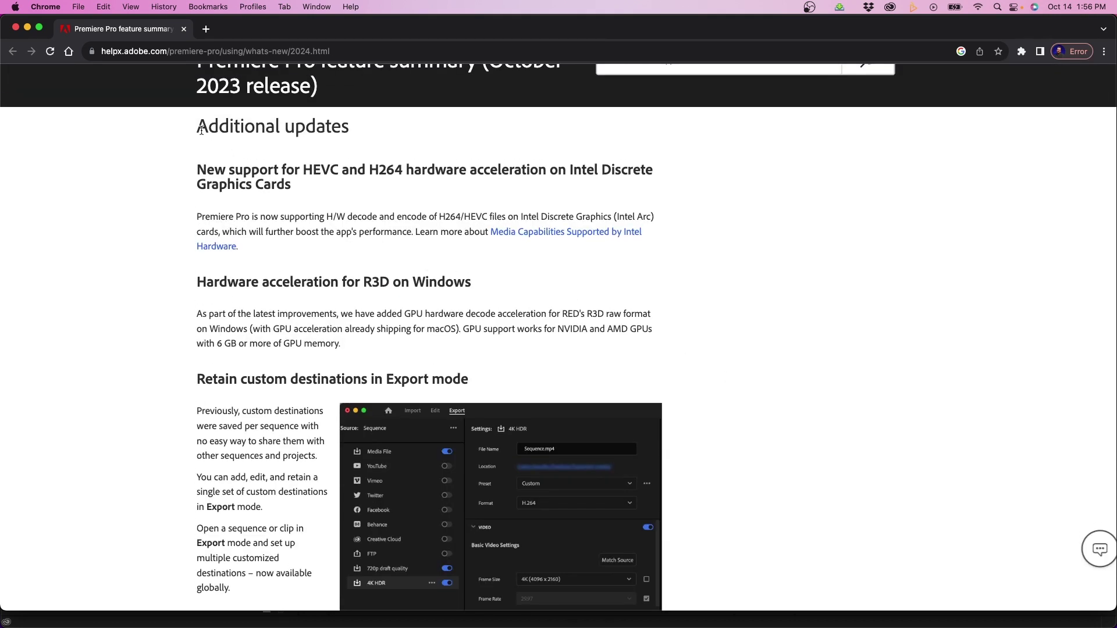
left_click_drag(200, 129, 347, 129)
left_click(345, 242)
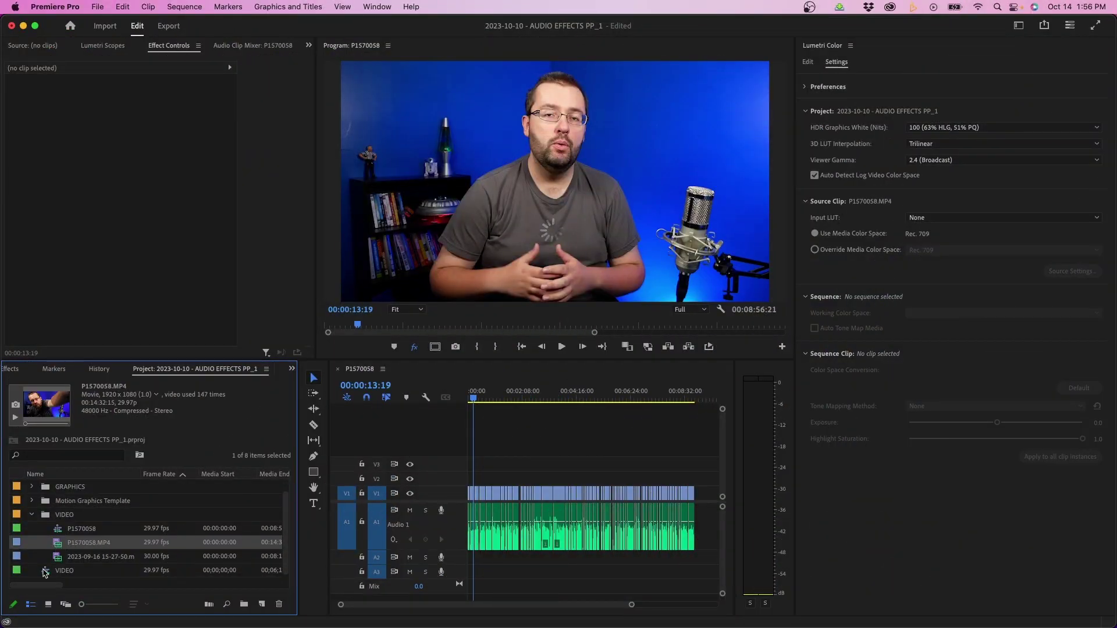
Open the VIDEO sequence in the timeline and go to the Export view.
left_click(41, 571)
double_click(42, 574)
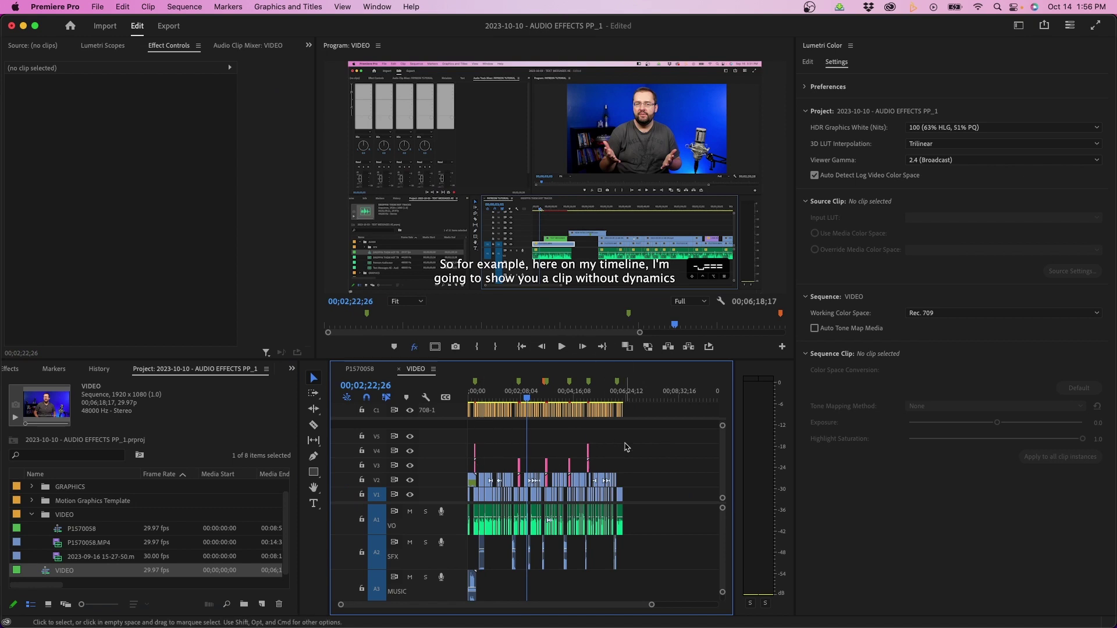
left_click(176, 28)
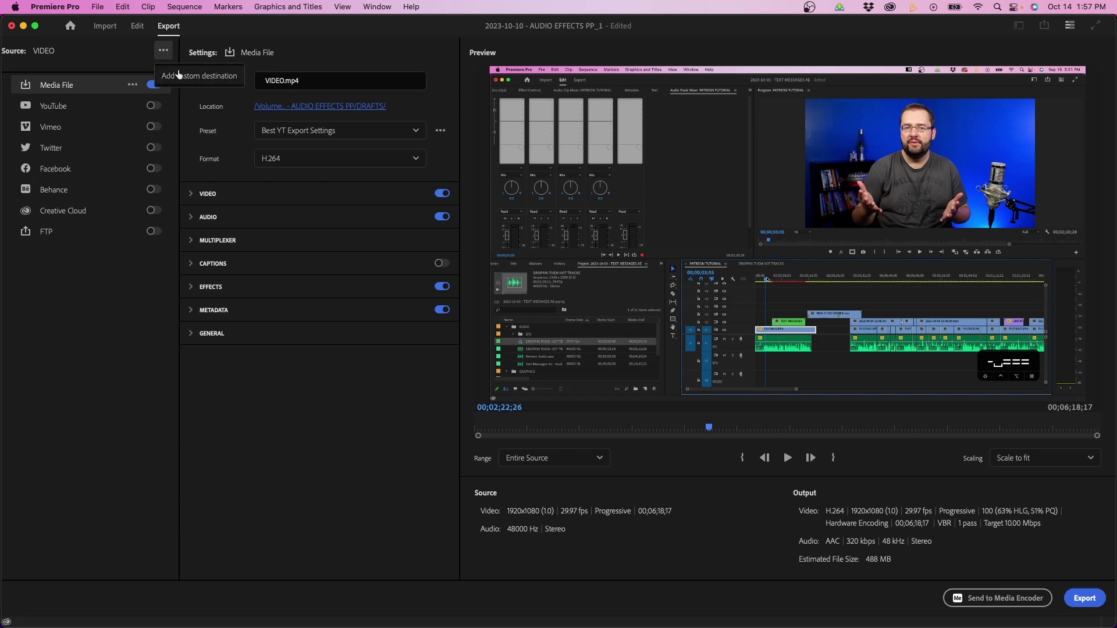
Add a custom export destination named Desktop For YT Videos and switch it on.
left_click(164, 50)
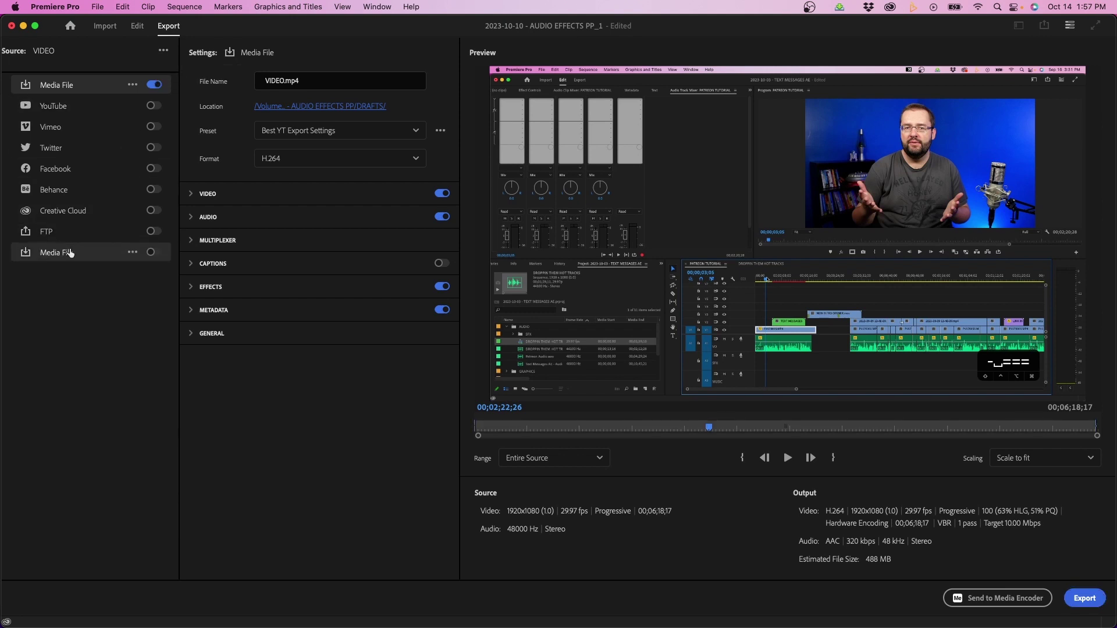
left_click(133, 253)
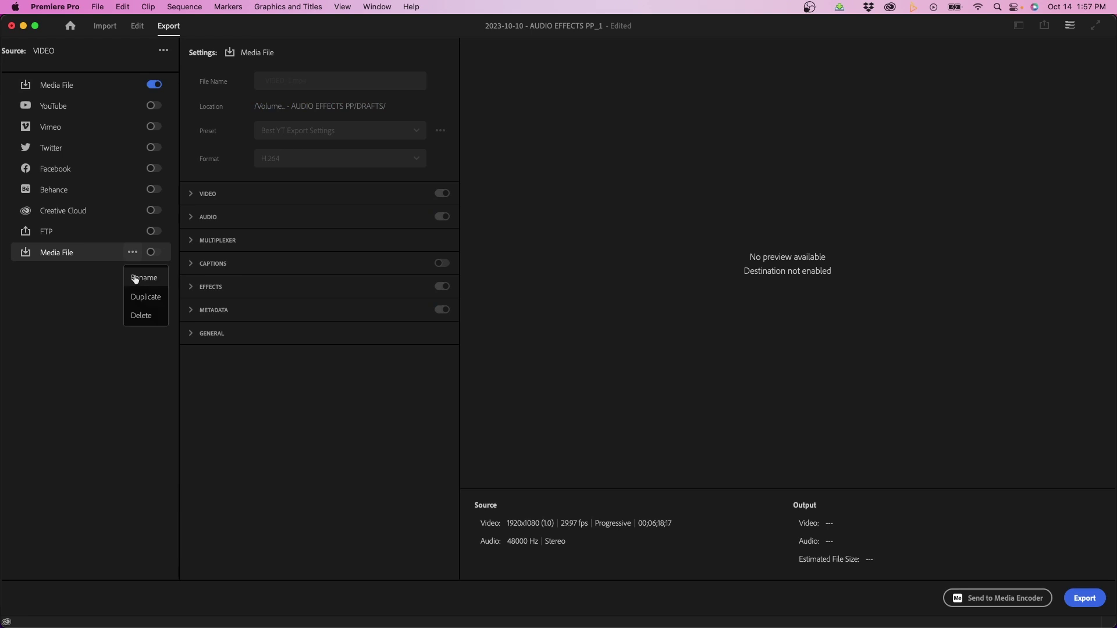
left_click(135, 278)
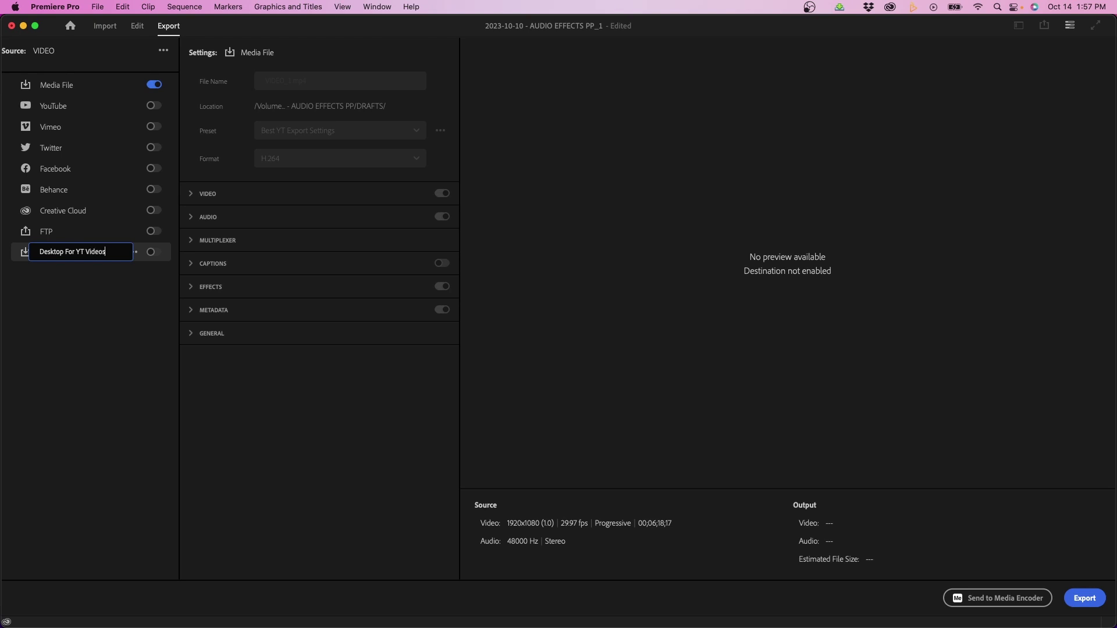
key("Return")
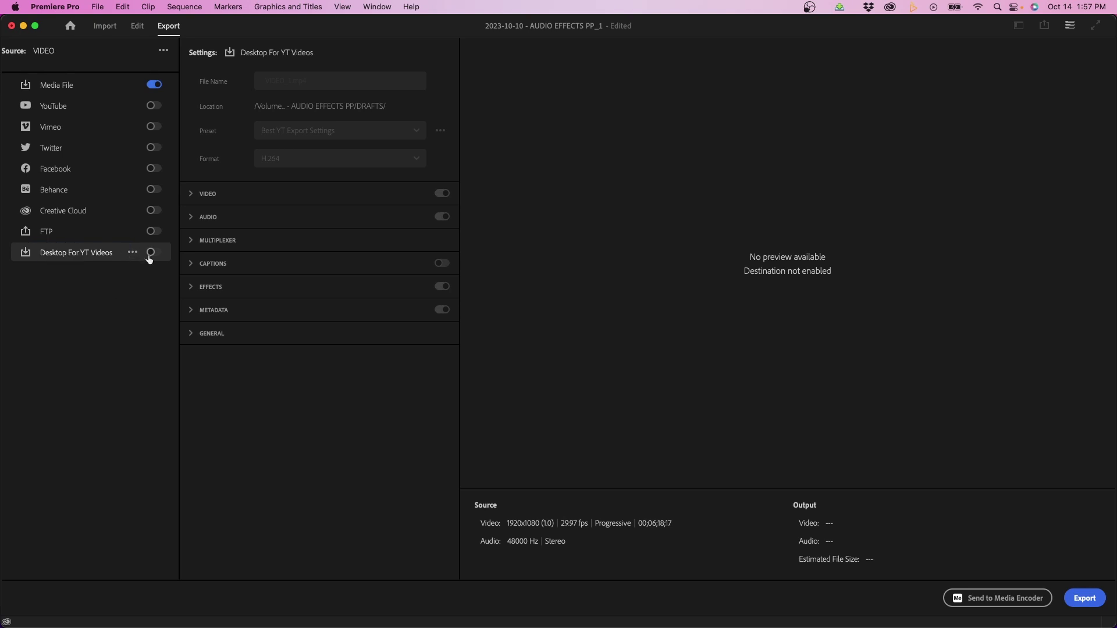
left_click(152, 253)
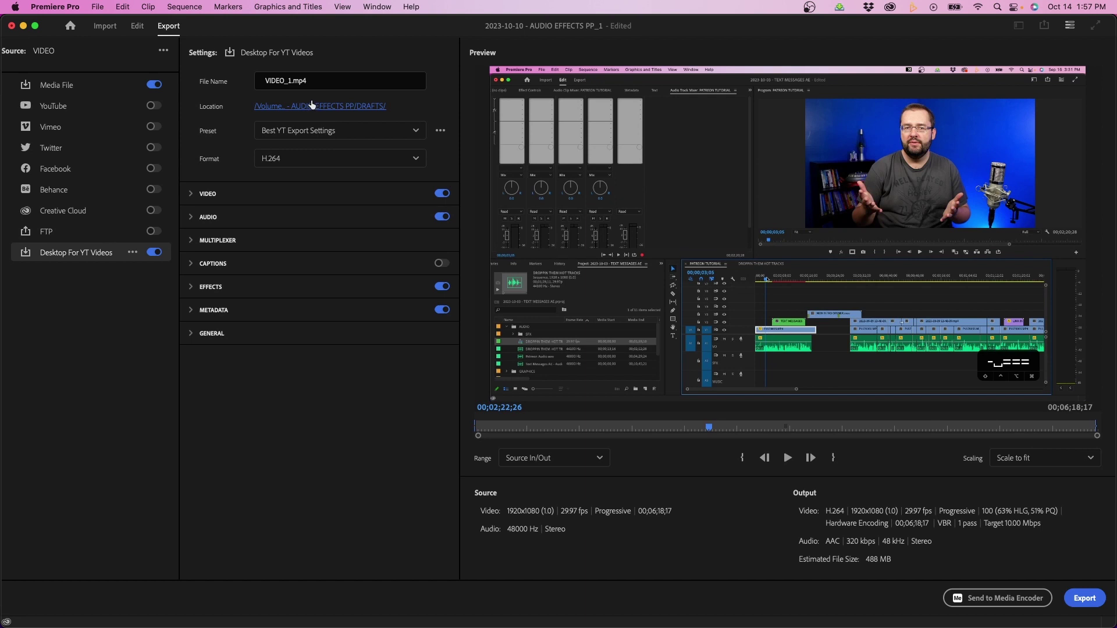
Point the Desktop For YT Videos location to the Desktop, then return to editing.
left_click(339, 106)
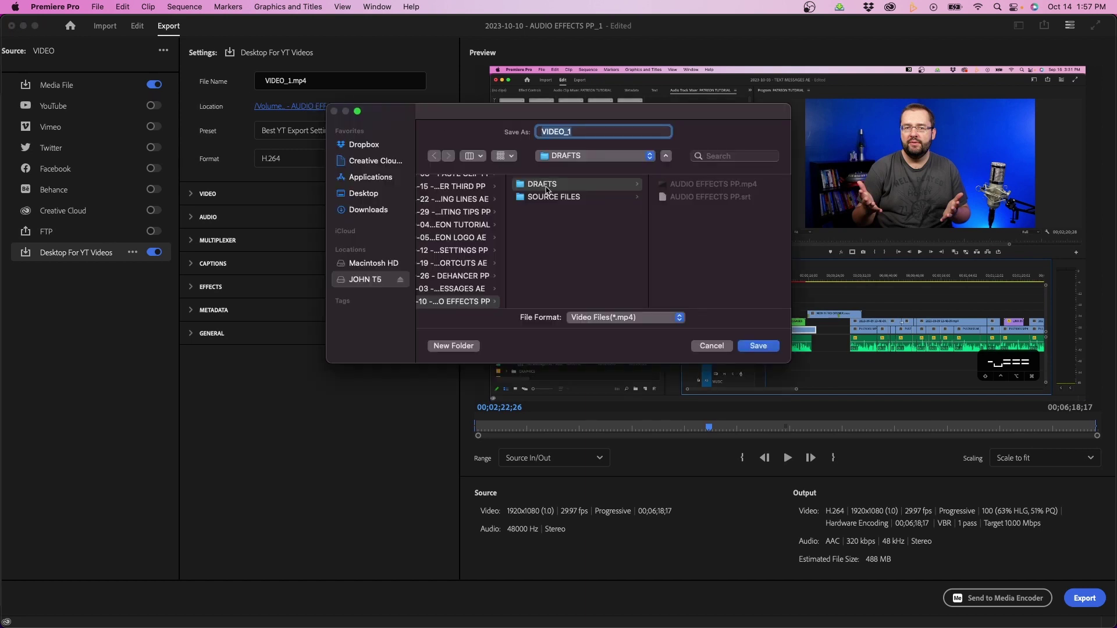
left_click(380, 194)
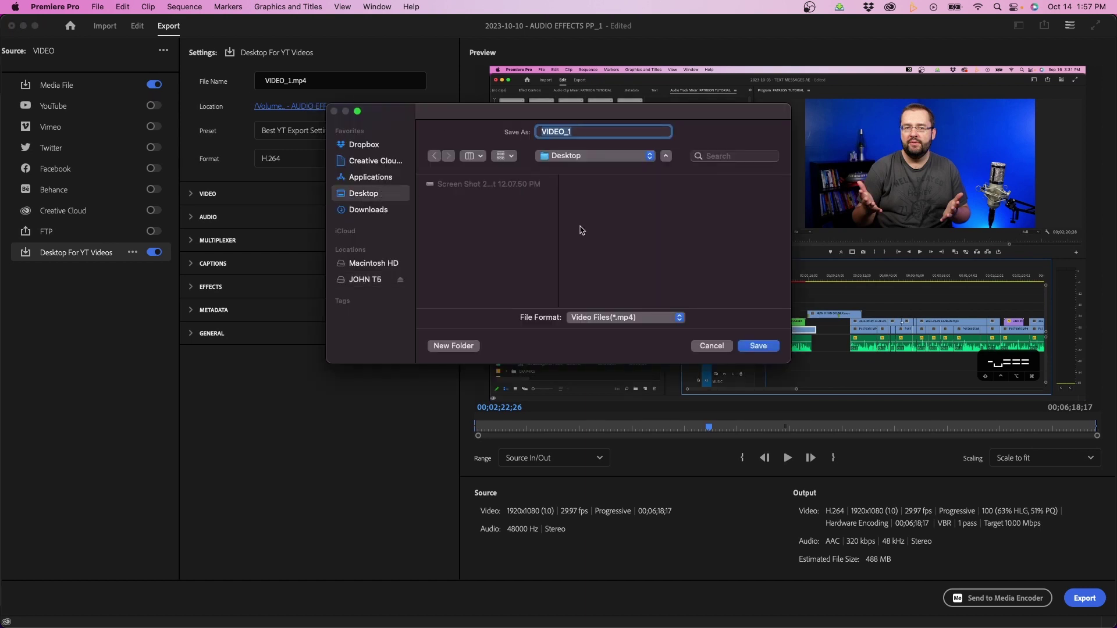
left_click(754, 347)
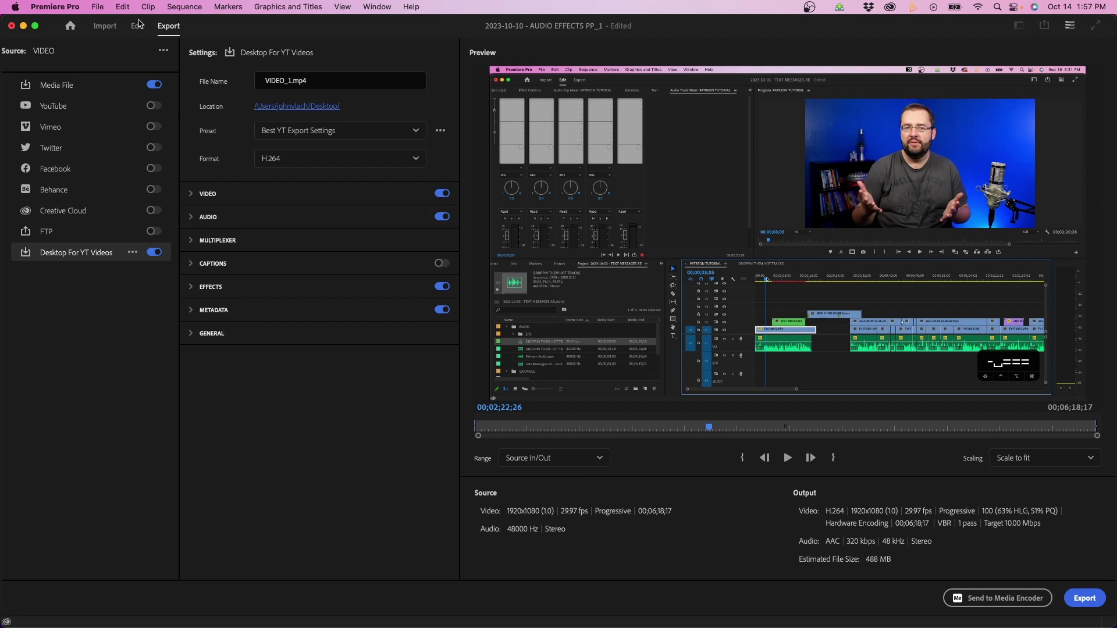
left_click(138, 26)
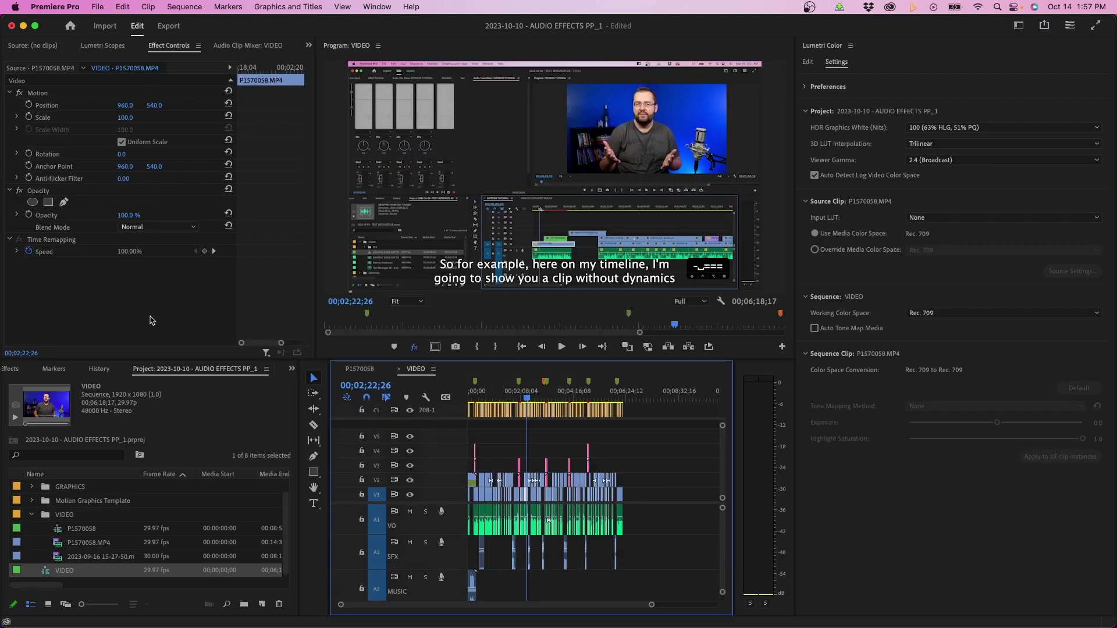
Open the P1570058 sequence for export and enable the Desktop For YT Videos destination.
double_click(57, 531)
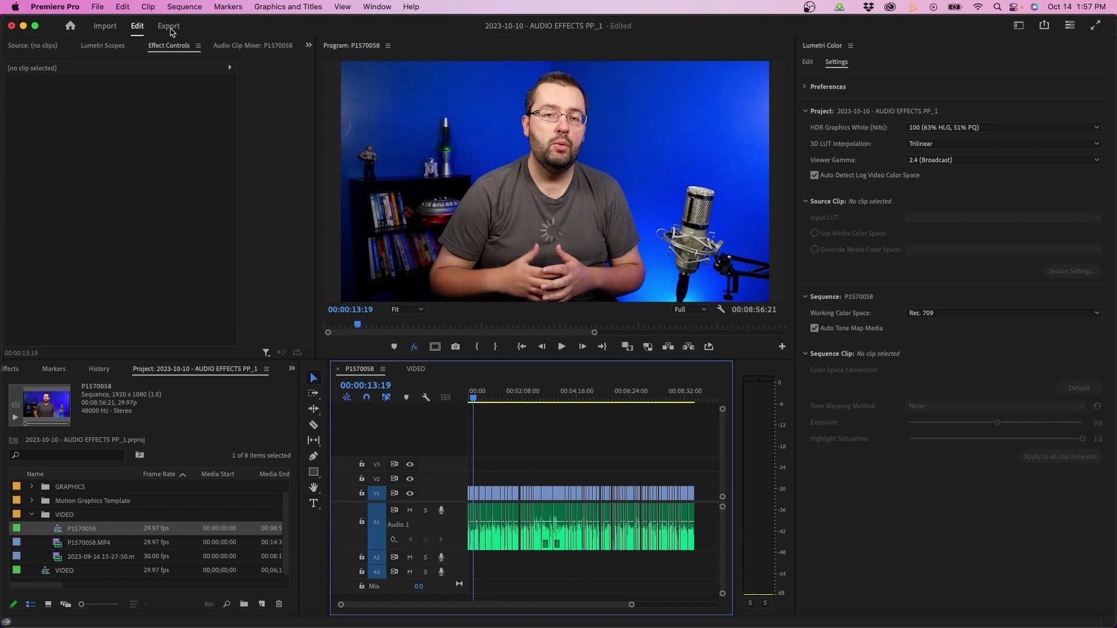
left_click(170, 28)
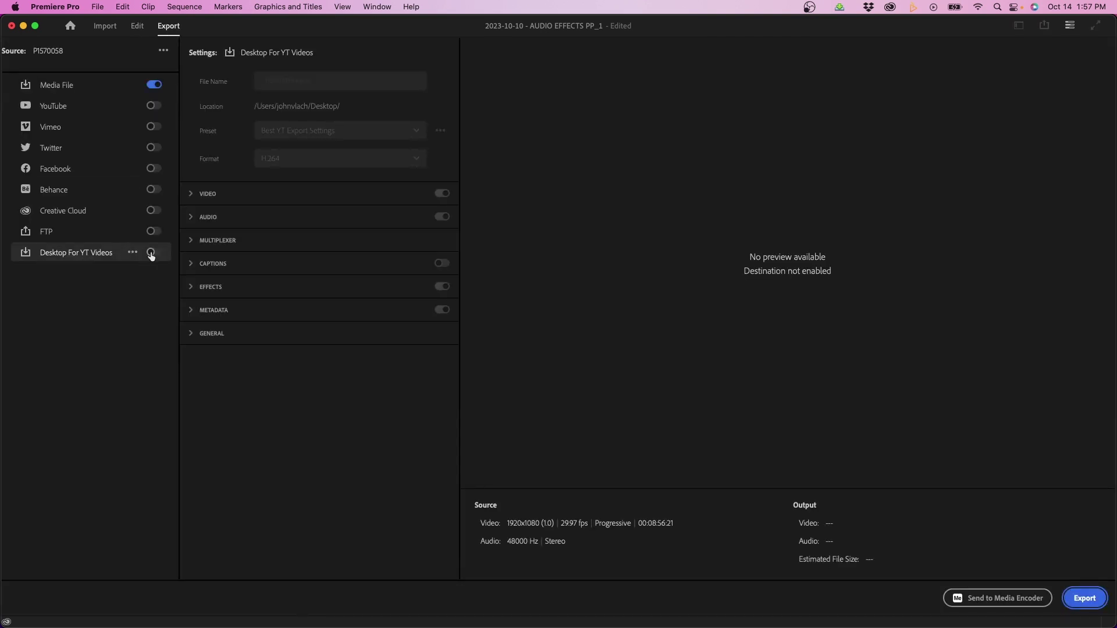
left_click(152, 253)
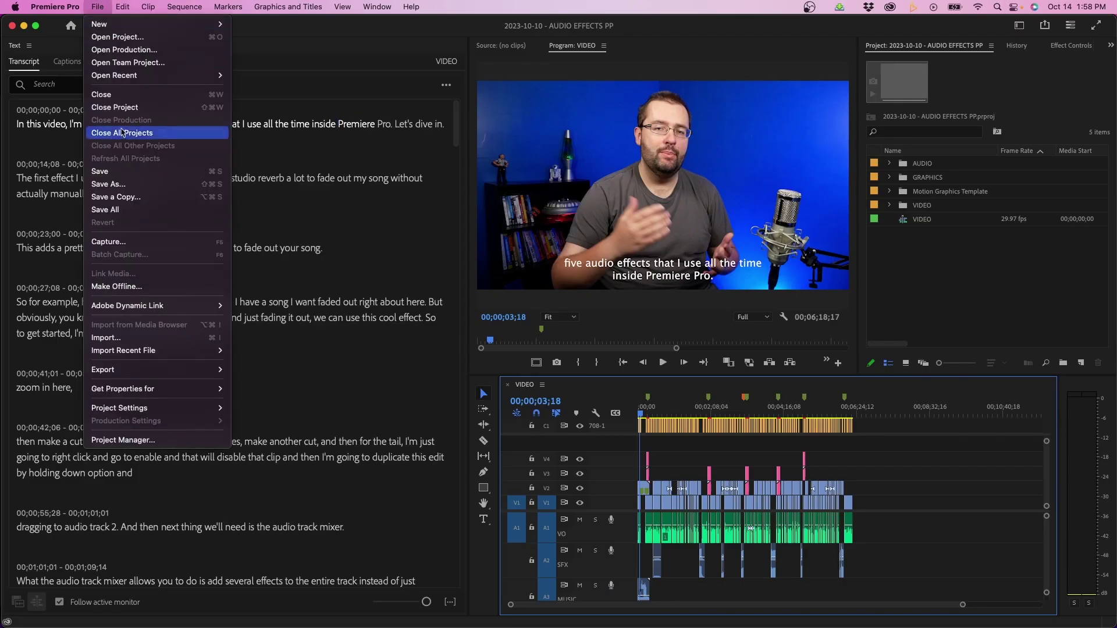
Bring up the Capture window from the File menu's Capture… command.
left_click(136, 244)
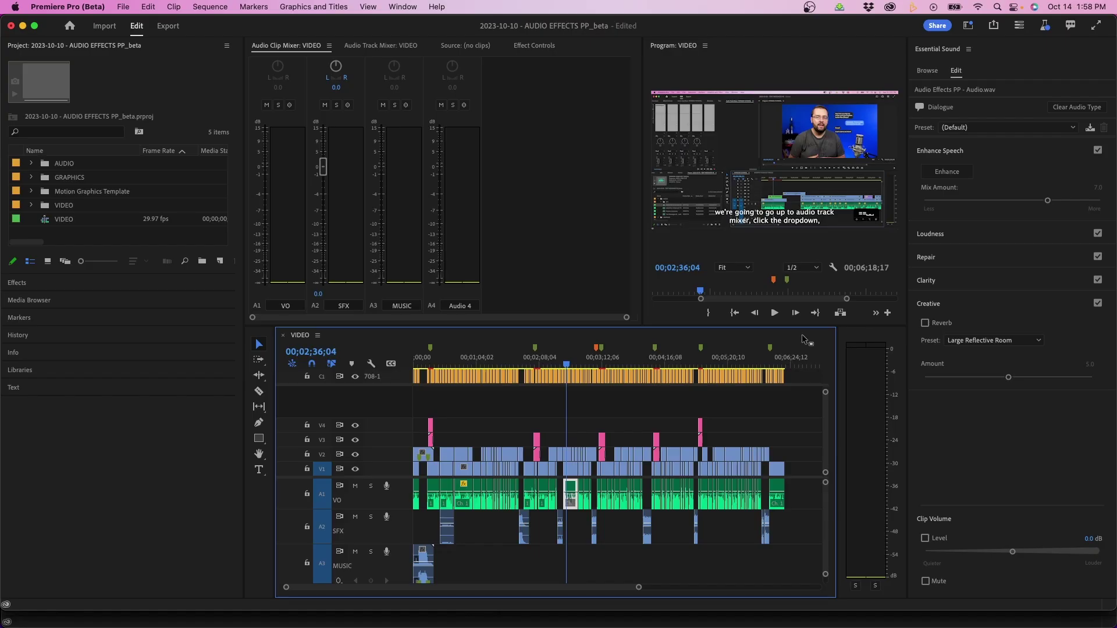
Apply Enhance Speech to the dialogue clip Audio Effects PP - Audio.wav in Essential Sound.
left_click(934, 154)
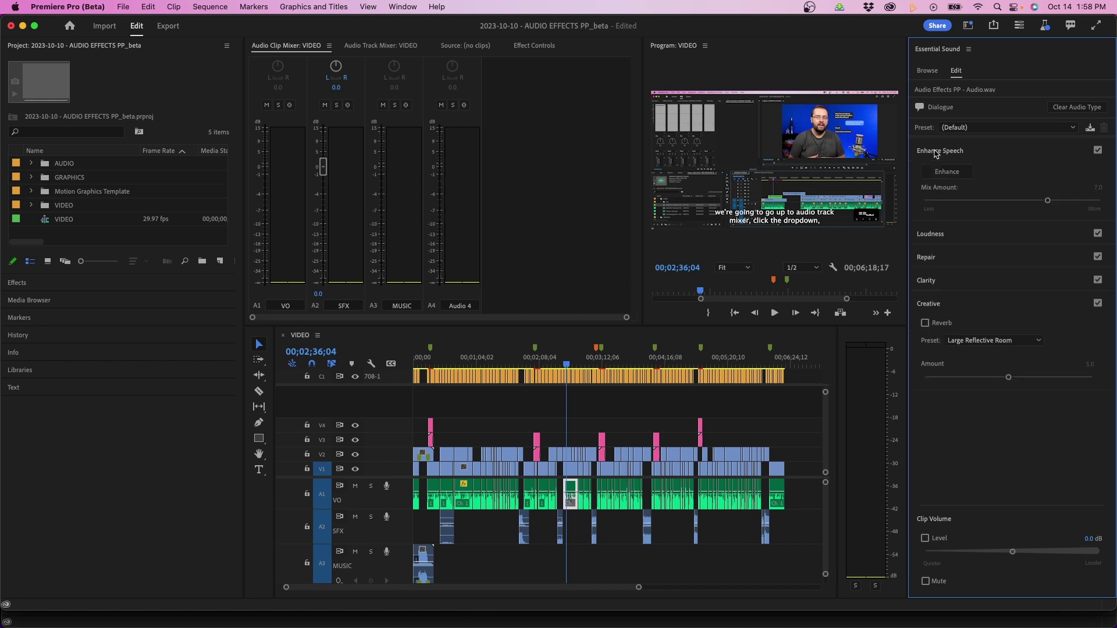
left_click(945, 174)
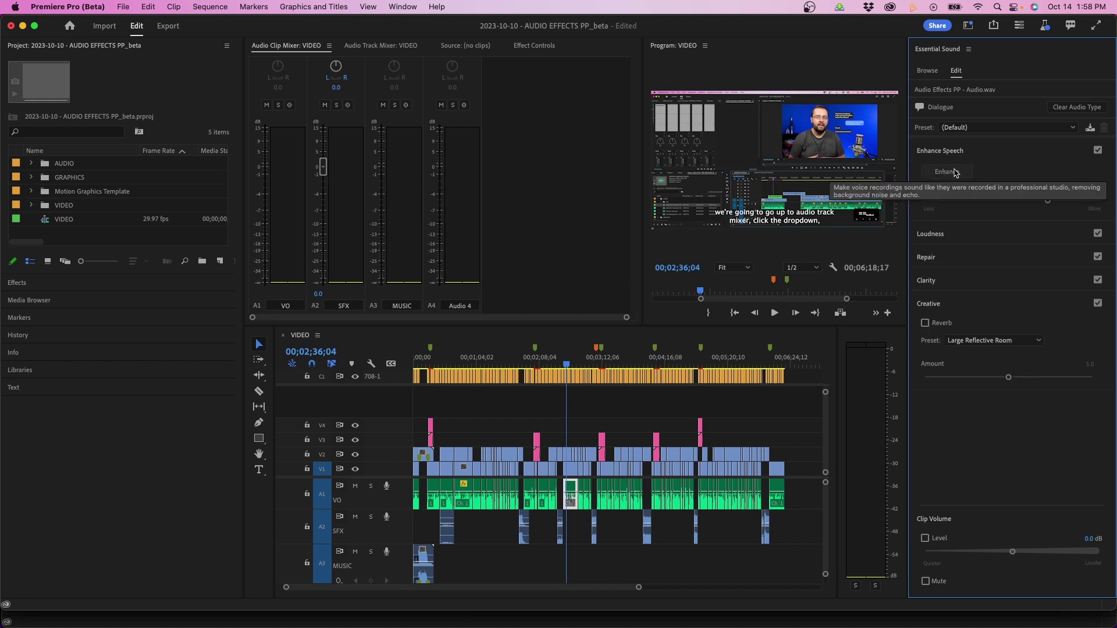